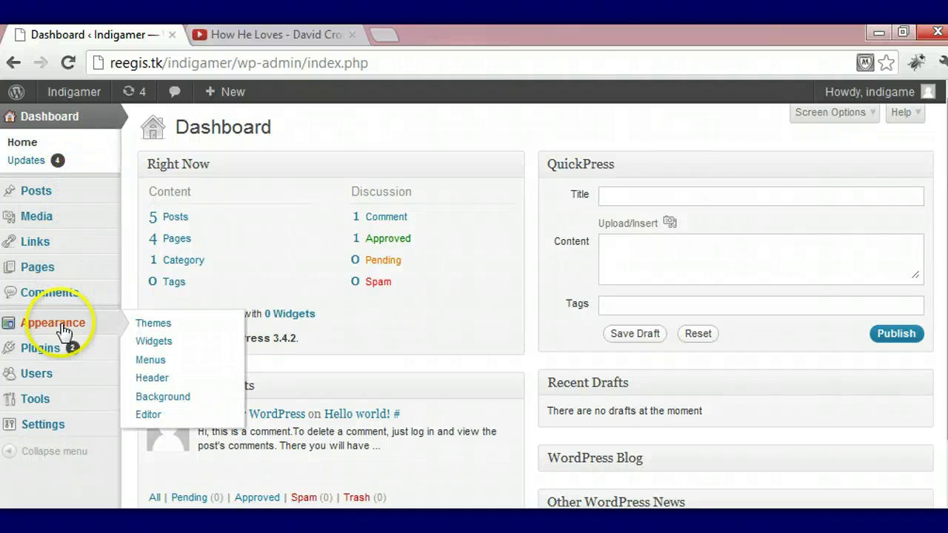
# Step: Go to Appearance > Themes > Install Themes > Upload to reach the theme zip upload form
pyautogui.click(146, 326)
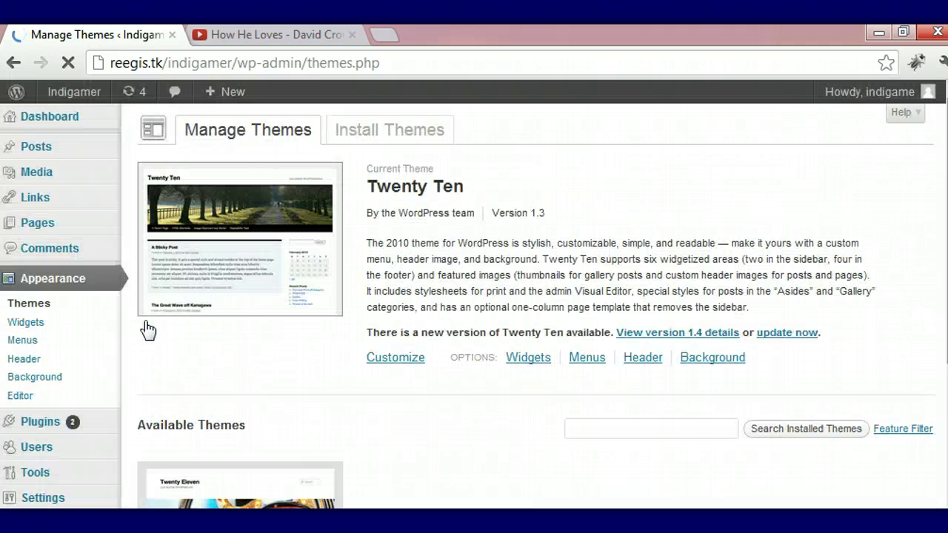
pyautogui.click(428, 146)
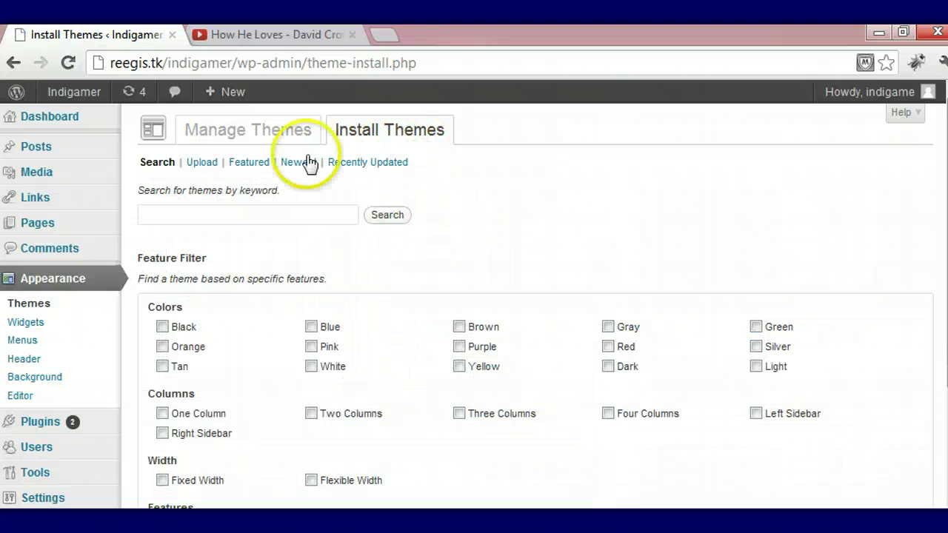
pyautogui.click(203, 162)
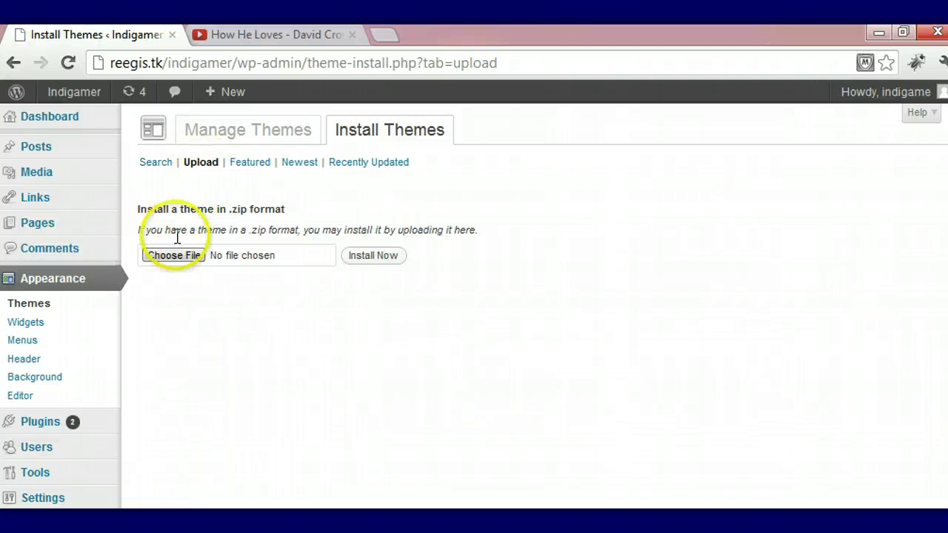
# Step: Choose wp_indigamer5-v1.0.zip from the Downloads folder as the theme file to upload
pyautogui.click(173, 256)
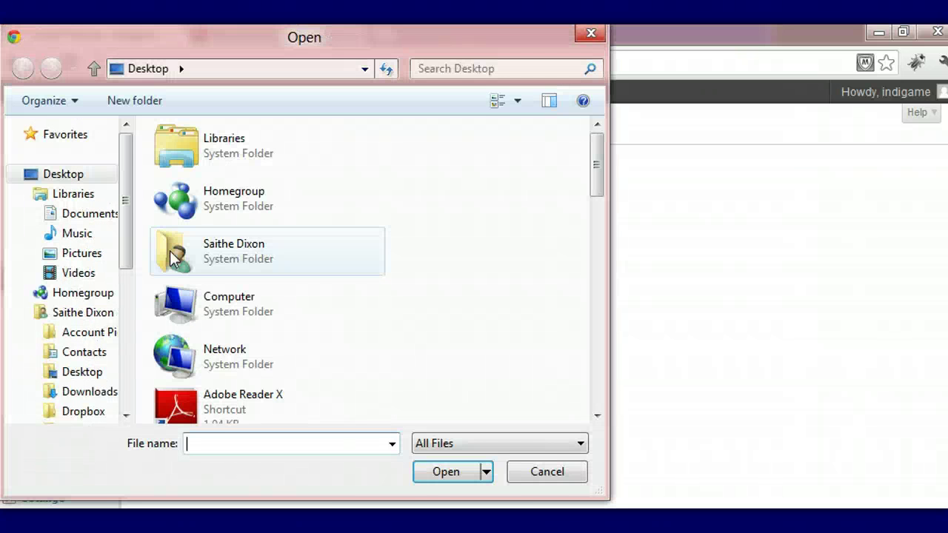
pyautogui.moveTo(597, 156); pyautogui.dragTo(581, 370)
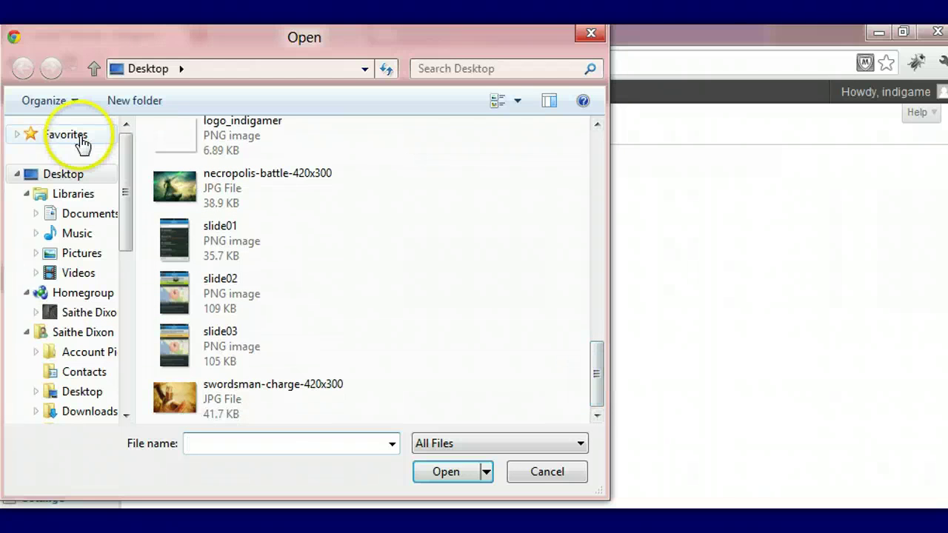
pyautogui.moveTo(124, 154); pyautogui.dragTo(130, 234)
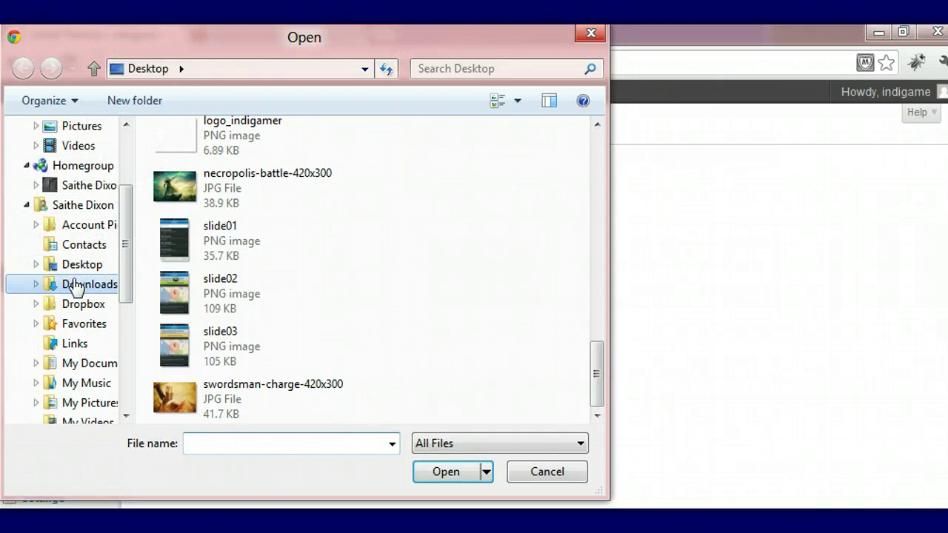
pyautogui.click(76, 285)
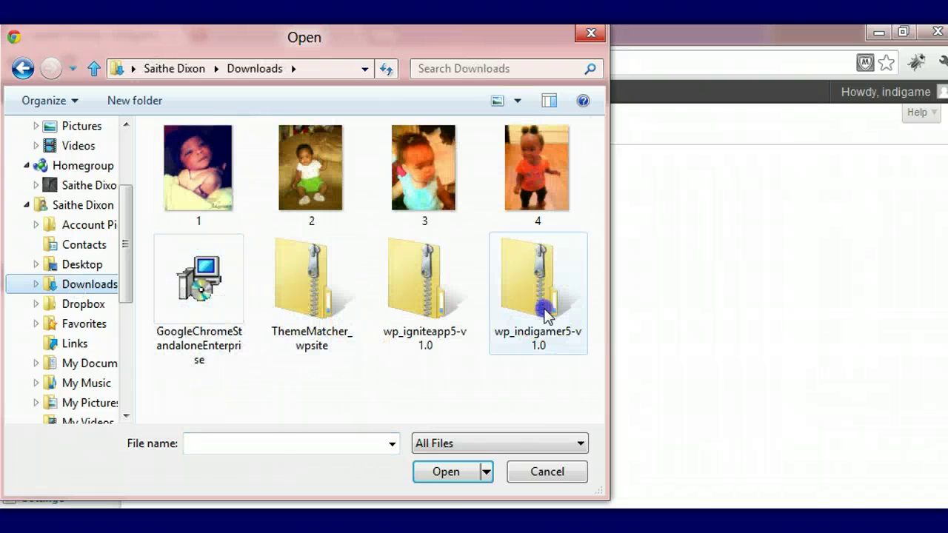
pyautogui.click(546, 314)
pyautogui.click(442, 476)
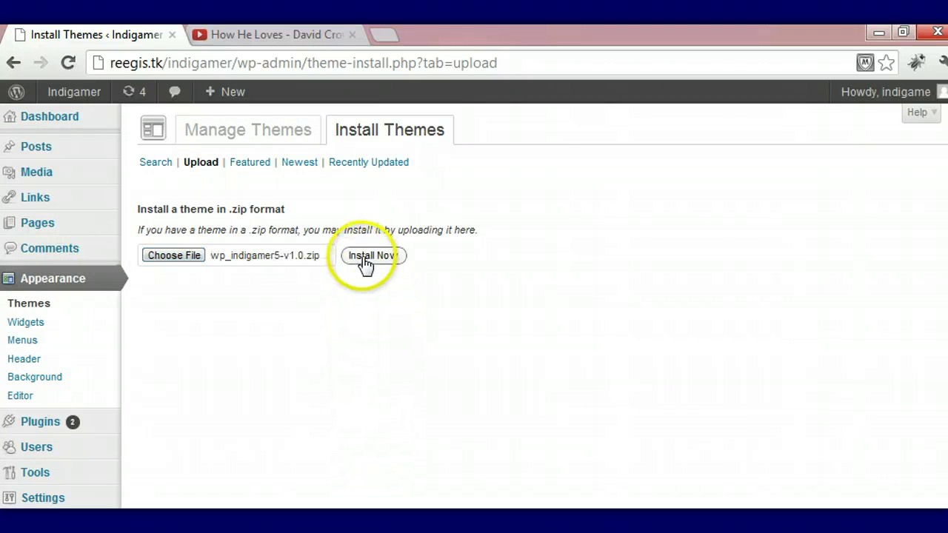
# Step: Install the theme from wp_indigamer5-v1.0.zip
pyautogui.click(365, 263)
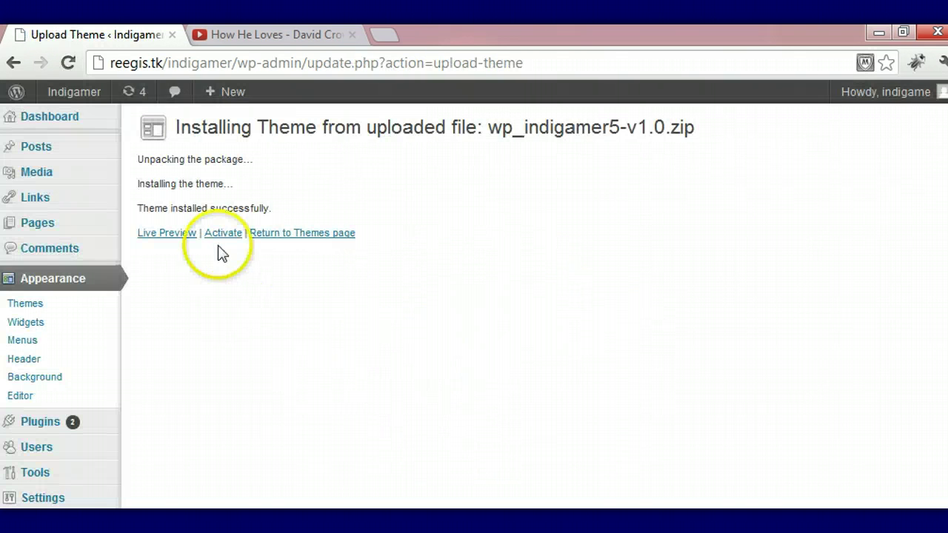
# Step: Activate the IndiGamer theme, clear its existing logo URL, and start uploading a new logo image
pyautogui.click(218, 236)
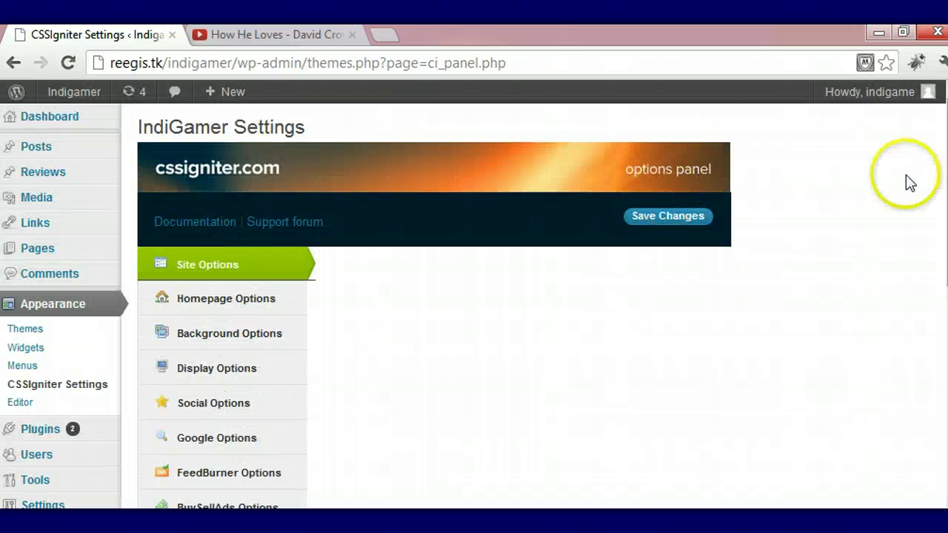
pyautogui.scroll(-4, 474, 303)
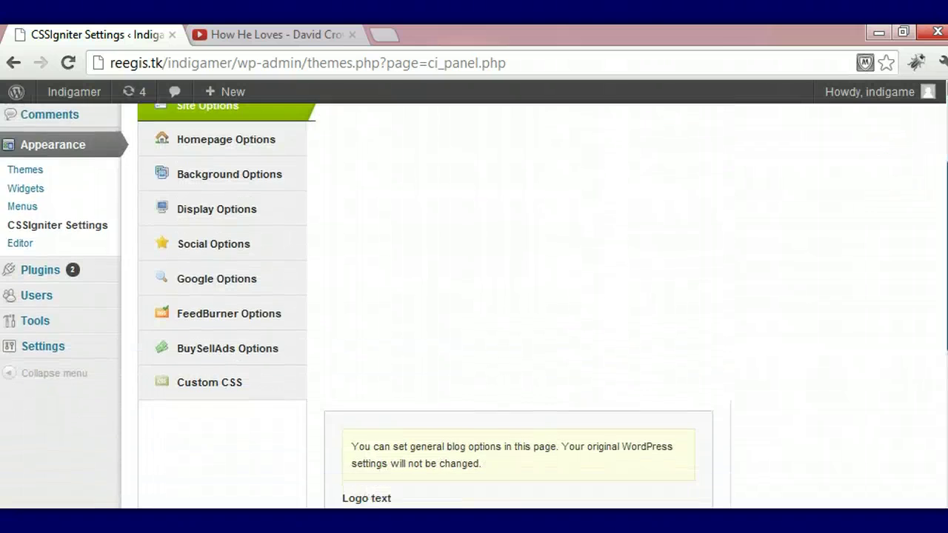
pyautogui.scroll(-2, 822, 324)
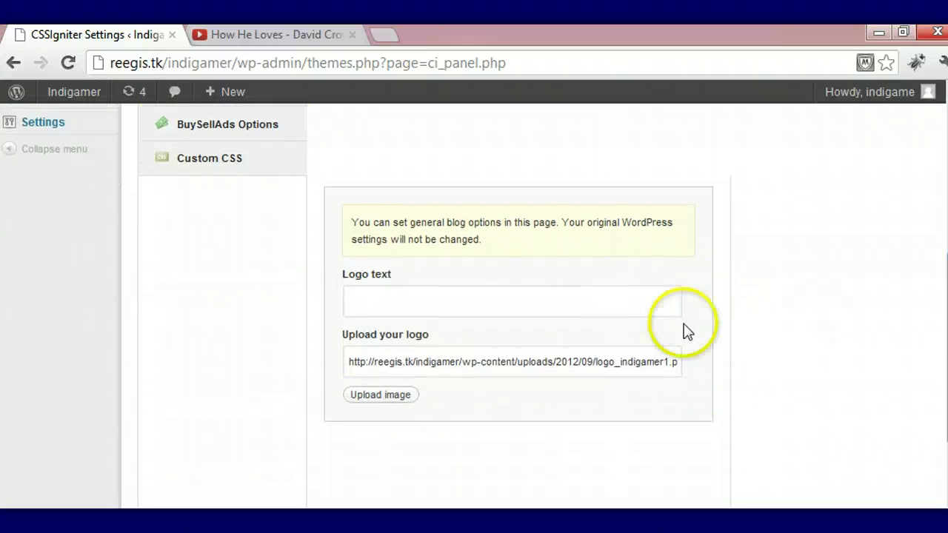
pyautogui.tripleClick(647, 365)
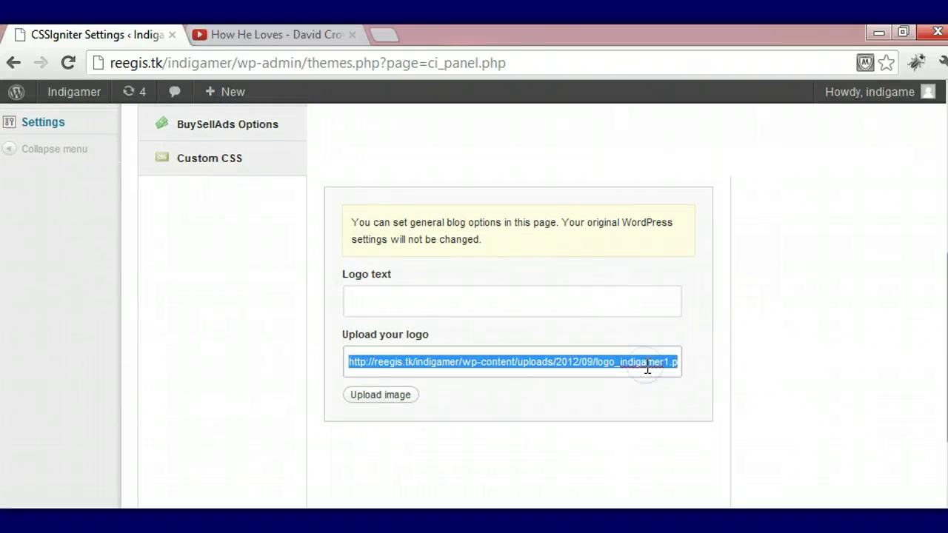
pyautogui.press('BackSpace')
pyautogui.click(380, 396)
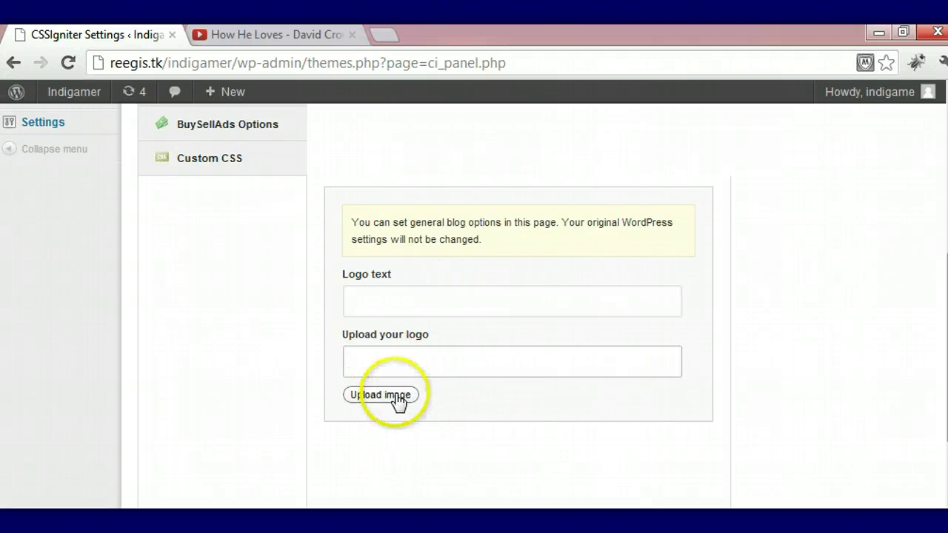
pyautogui.click(398, 400)
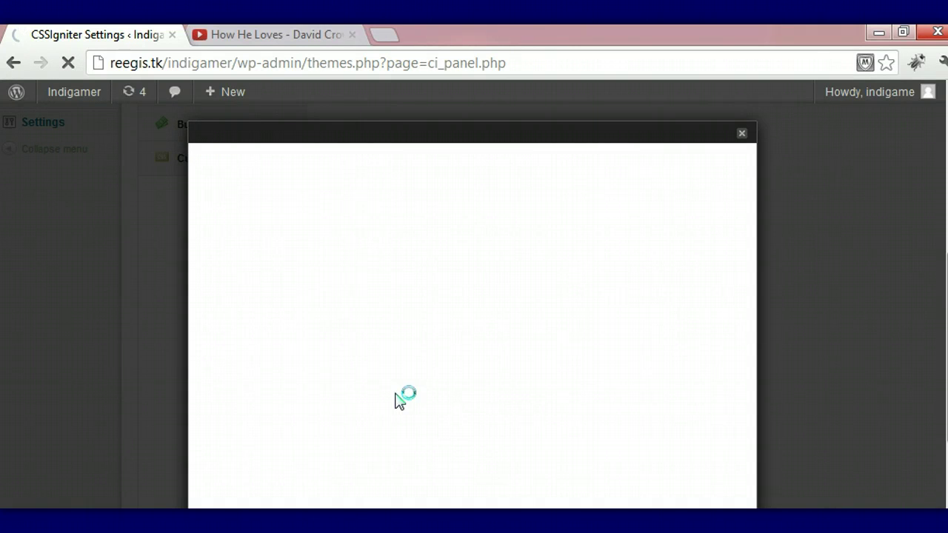
# Step: Upload logo_indigamer from the Desktop and use it as the IndiGamer logo
pyautogui.click(485, 333)
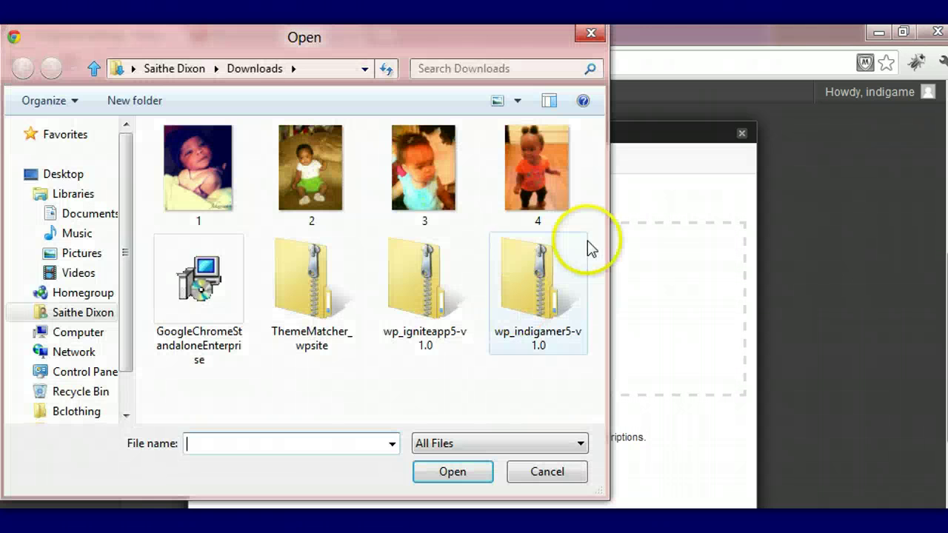
pyautogui.click(433, 285)
pyautogui.click(51, 147)
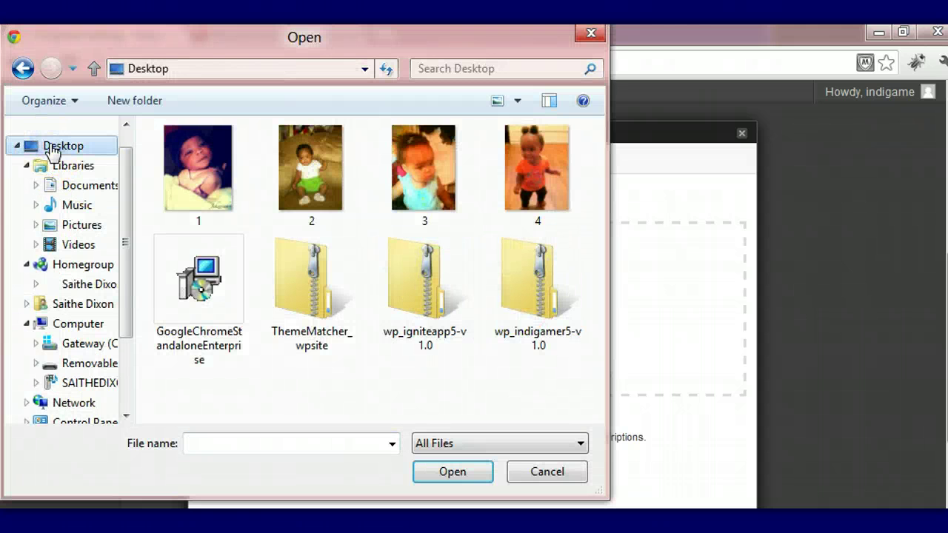
pyautogui.click(51, 147)
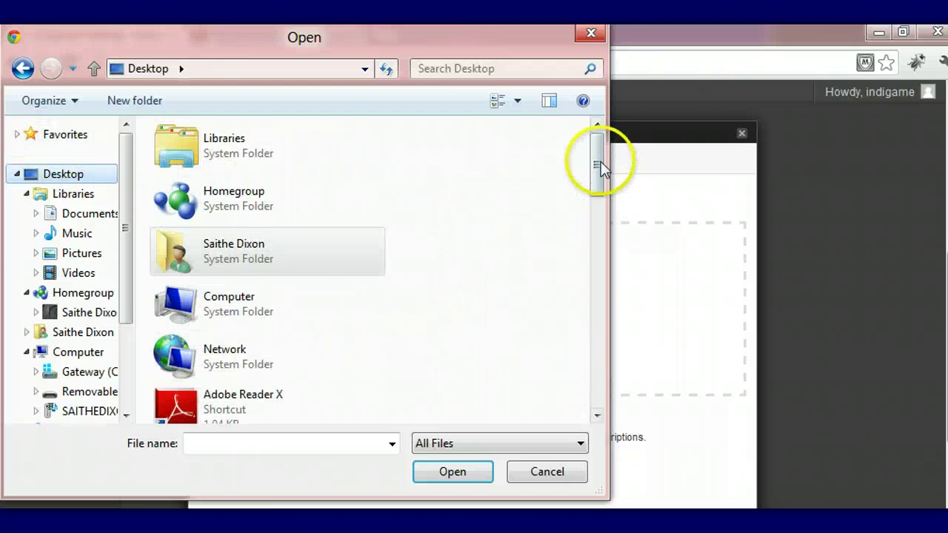
pyautogui.moveTo(600, 161); pyautogui.dragTo(620, 428)
pyautogui.click(271, 122)
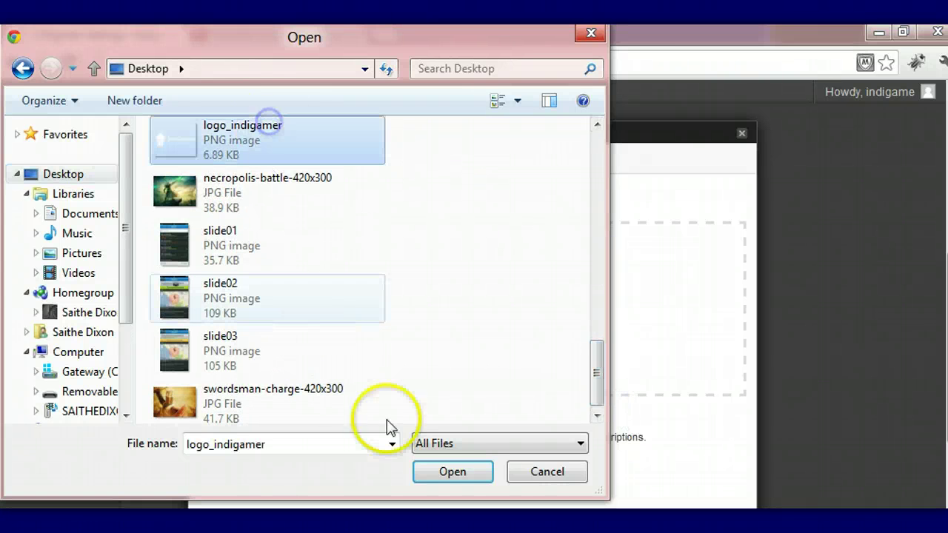
pyautogui.click(449, 471)
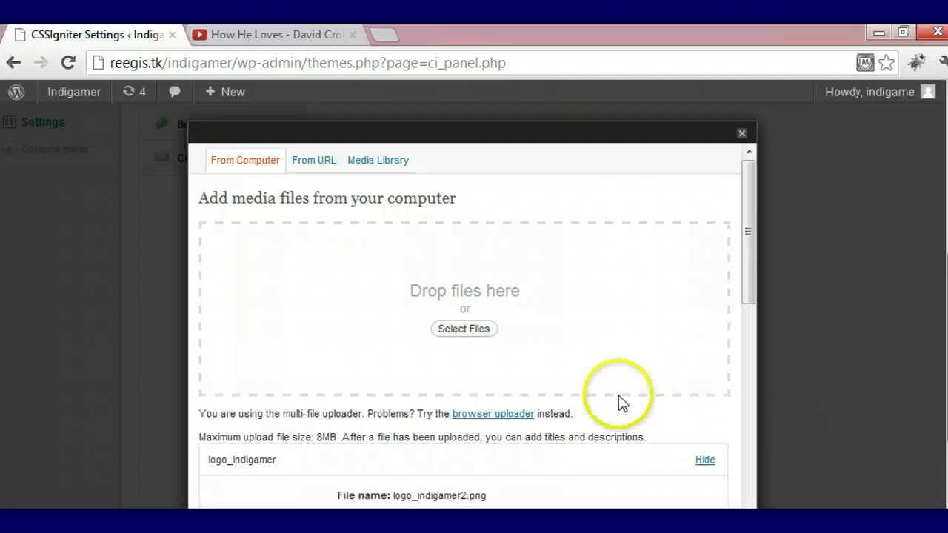
pyautogui.click(755, 342)
pyautogui.moveTo(756, 342); pyautogui.dragTo(745, 491)
pyautogui.click(370, 455)
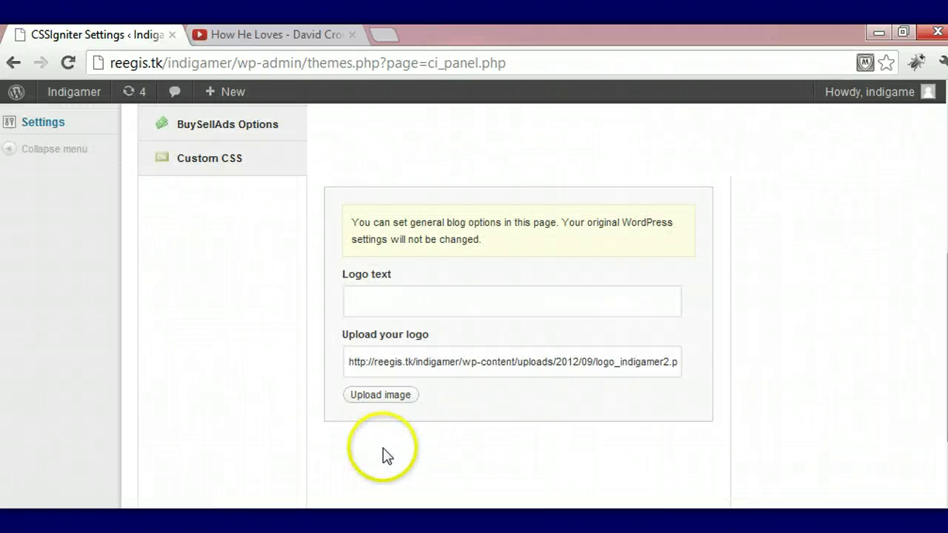
# Step: Save the CSSIgniter theme settings with the new logo
pyautogui.scroll(-3, 895, 392)
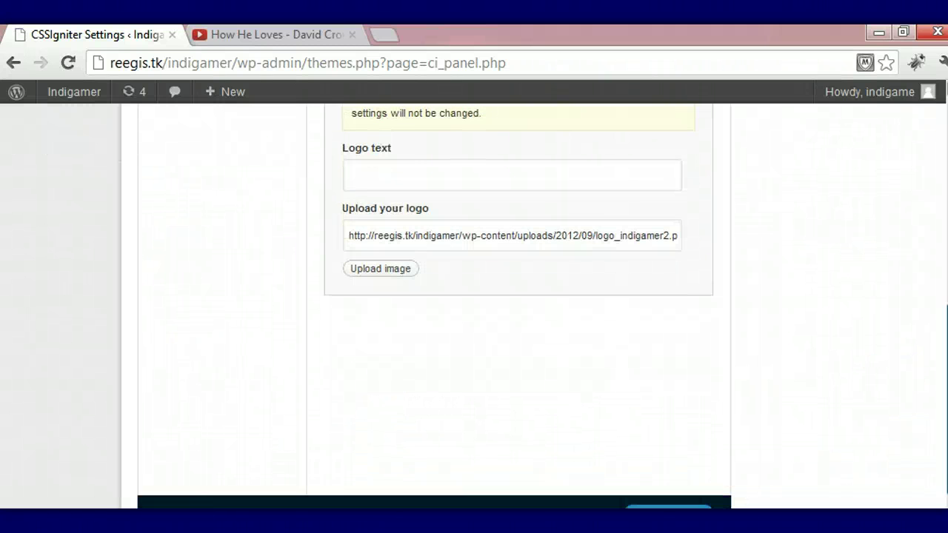
pyautogui.click(646, 433)
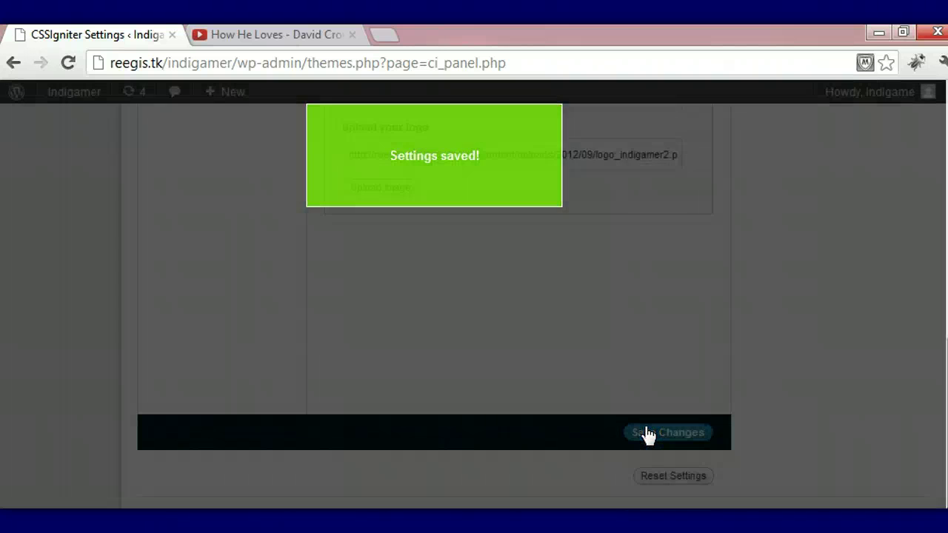
pyautogui.scroll(5, 444, 296)
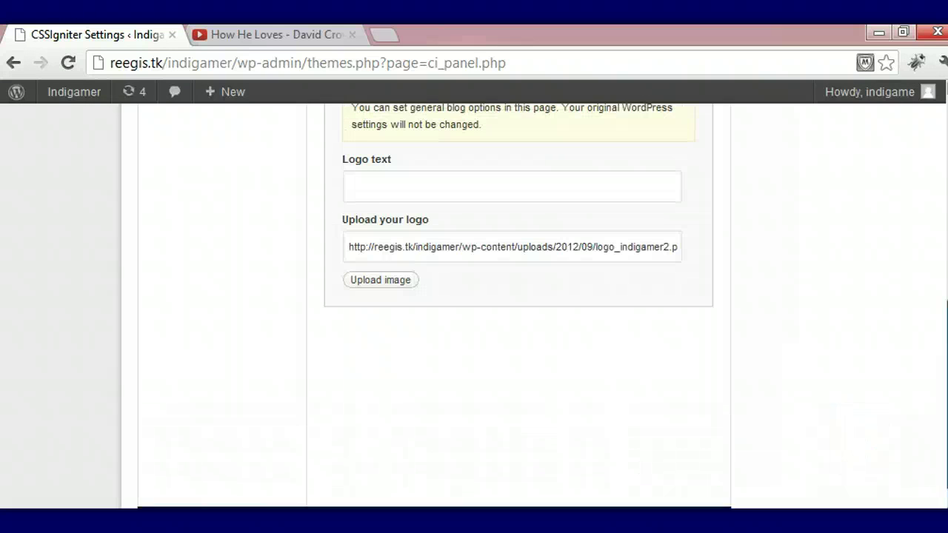
pyautogui.scroll(1, 444, 296)
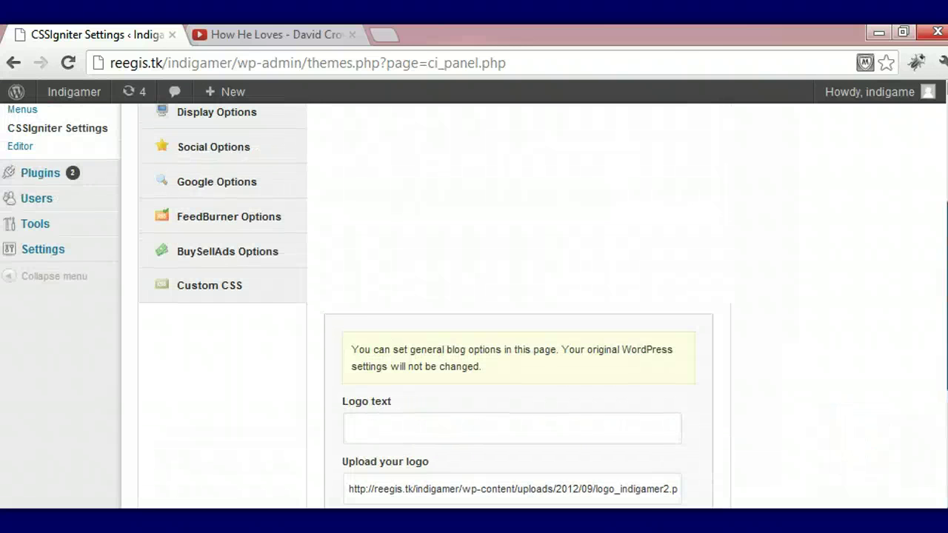
# Step: Enable the YouTube icon in Social Options and save the theme settings
pyautogui.click(282, 153)
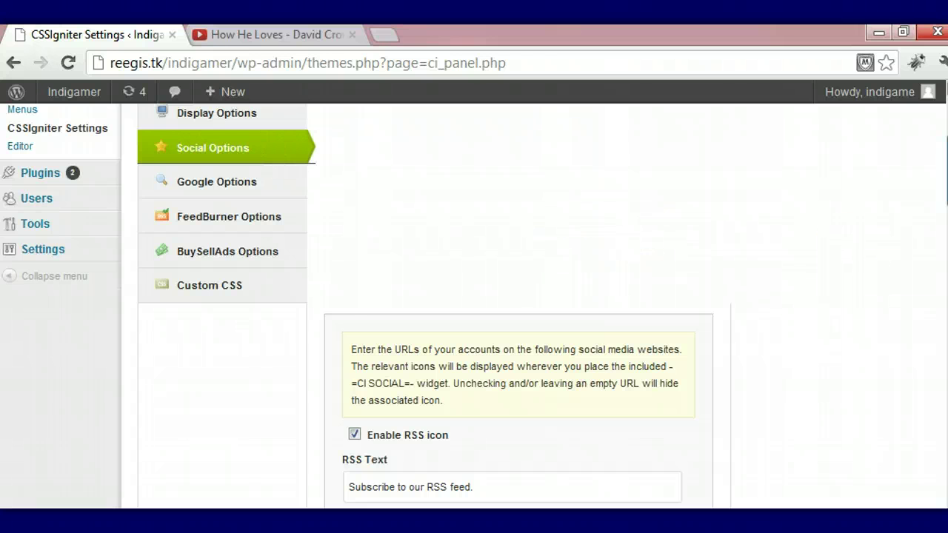
pyautogui.scroll(-4, 907, 231)
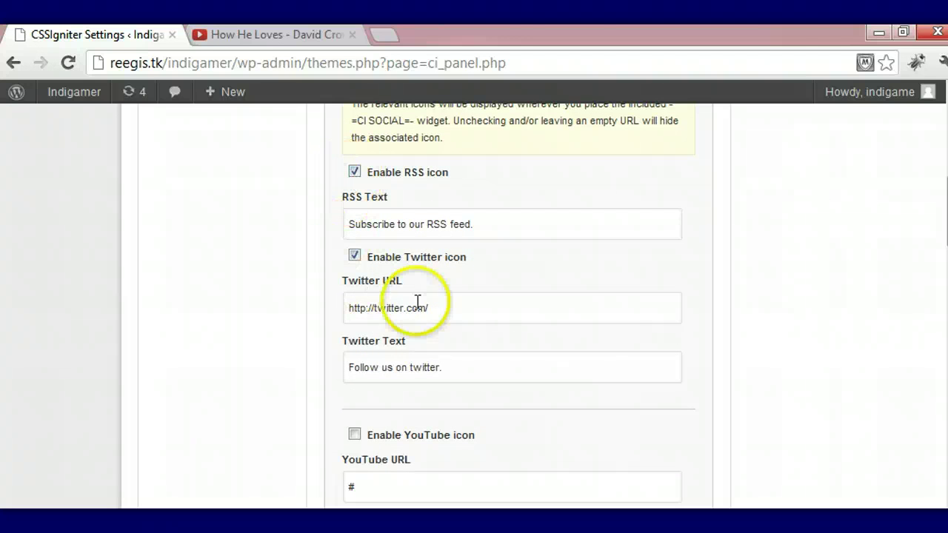
pyautogui.scroll(2, 518, 296)
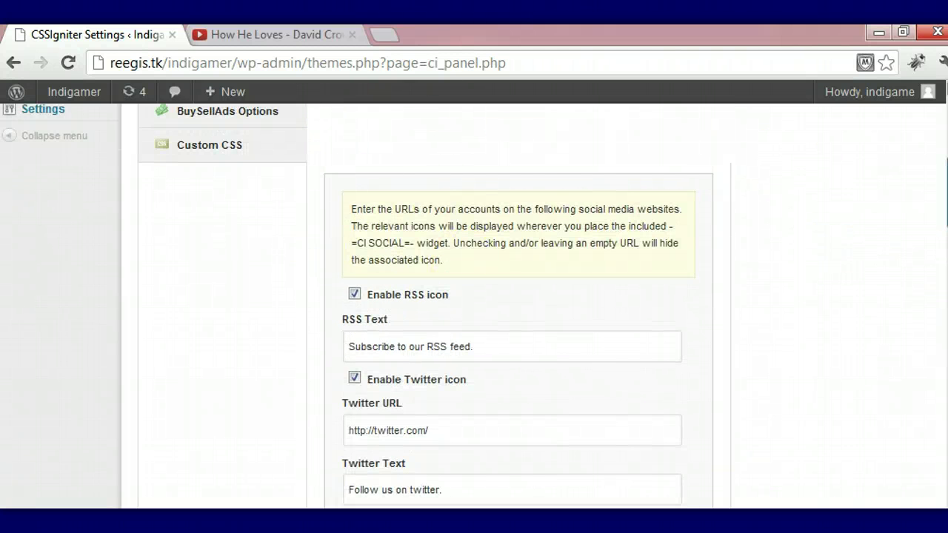
pyautogui.scroll(-4, 518, 296)
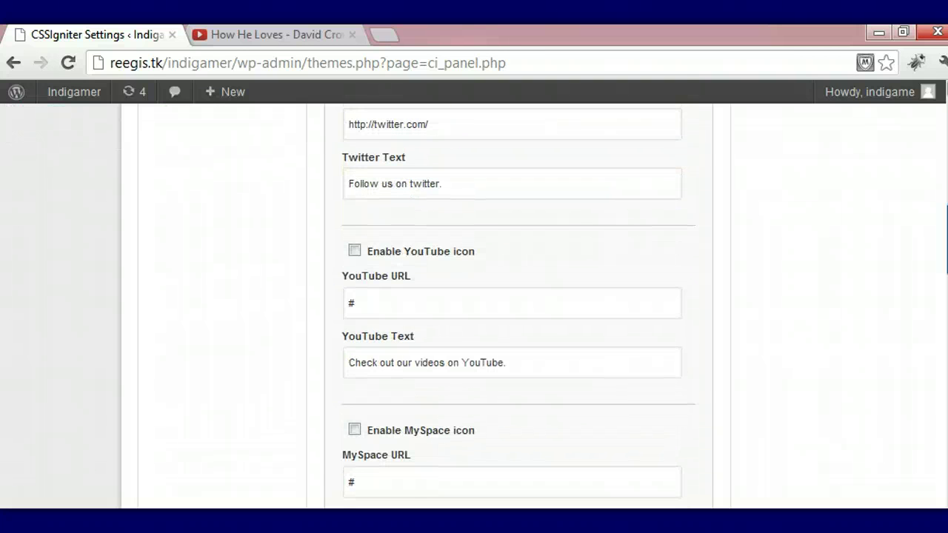
pyautogui.scroll(1, 519, 296)
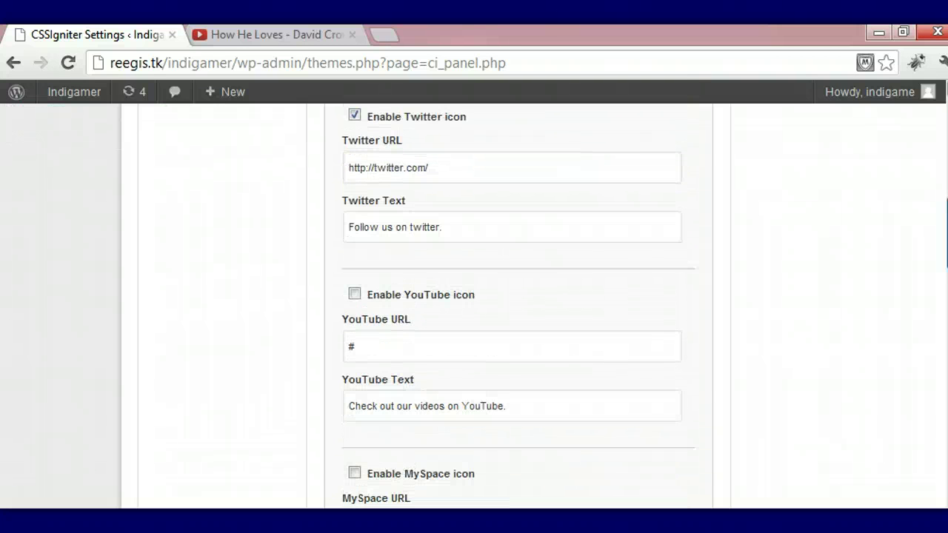
pyautogui.click(354, 295)
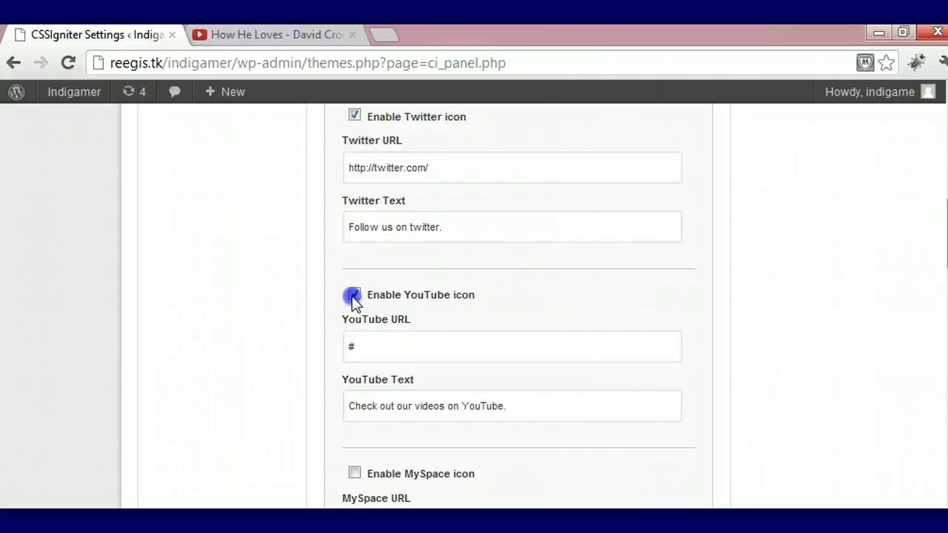
pyautogui.scroll(-10, 518, 296)
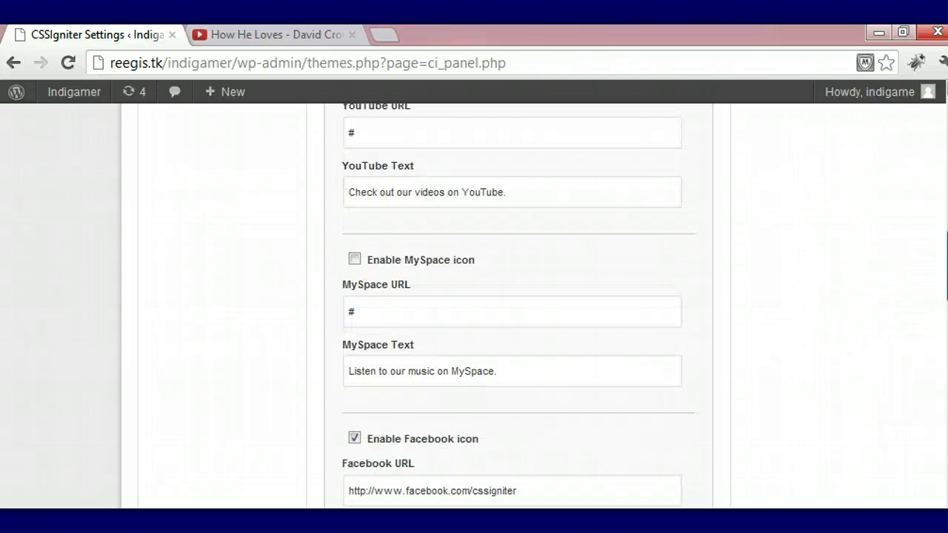
pyautogui.scroll(-8, 518, 303)
pyautogui.scroll(-3, 518, 296)
pyautogui.click(690, 502)
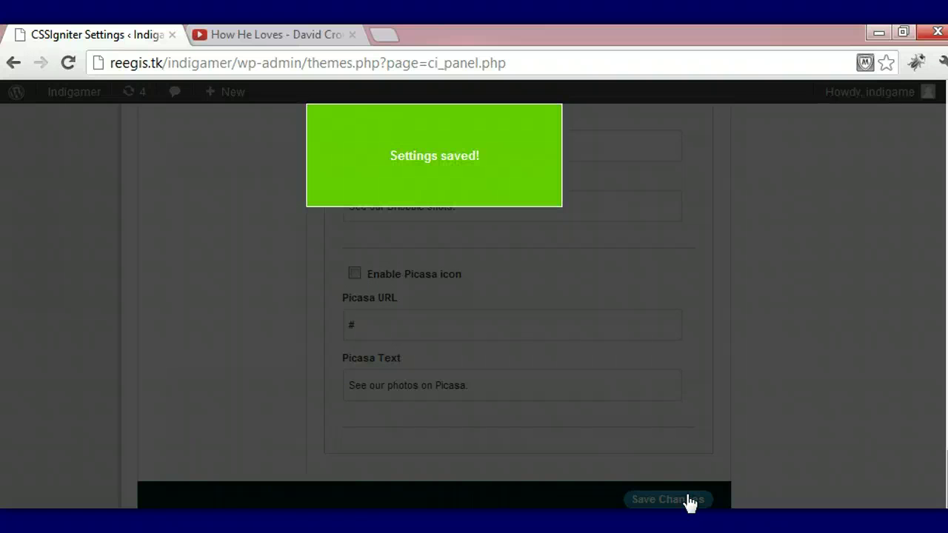
pyautogui.click(865, 499)
# Step: Go to the Appearance > Widgets screen
pyautogui.scroll(8, 518, 307)
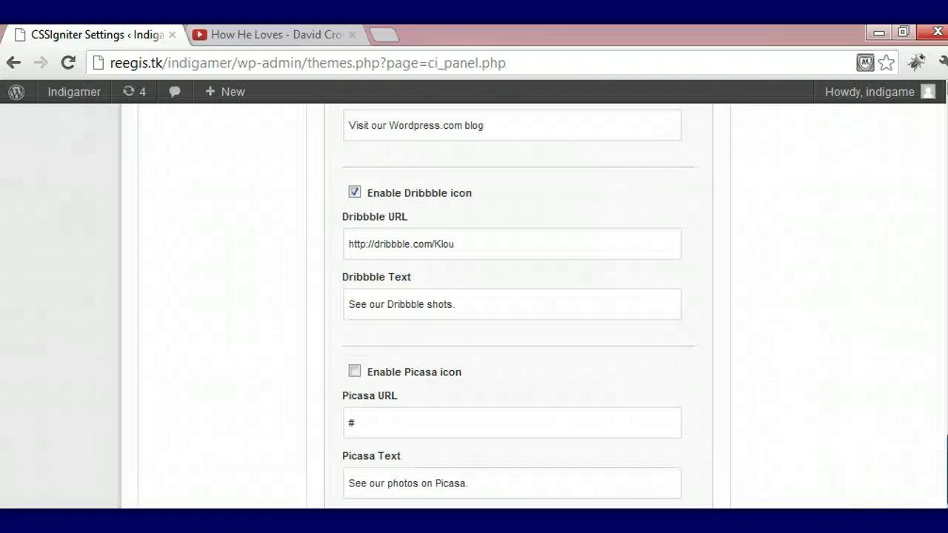
pyautogui.scroll(12, 518, 308)
pyautogui.scroll(3, 518, 307)
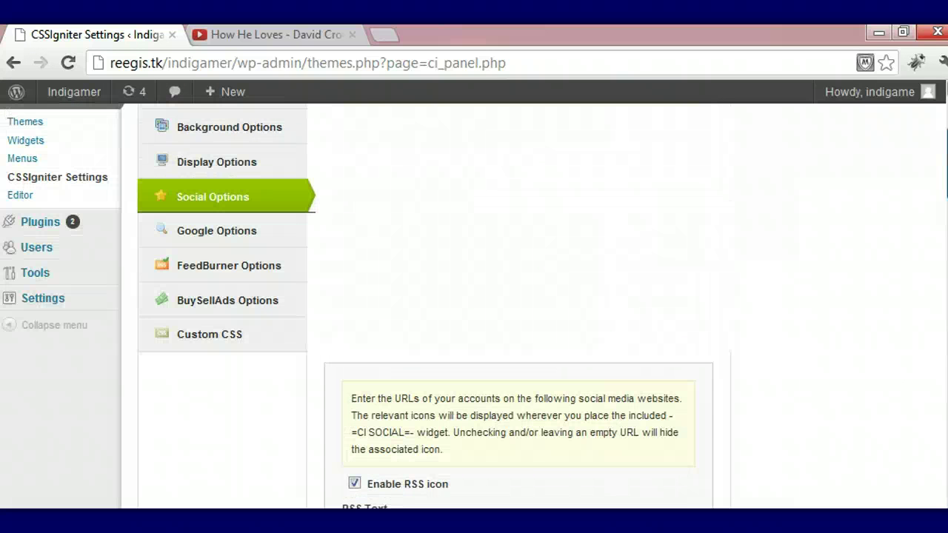
pyautogui.scroll(1, 518, 308)
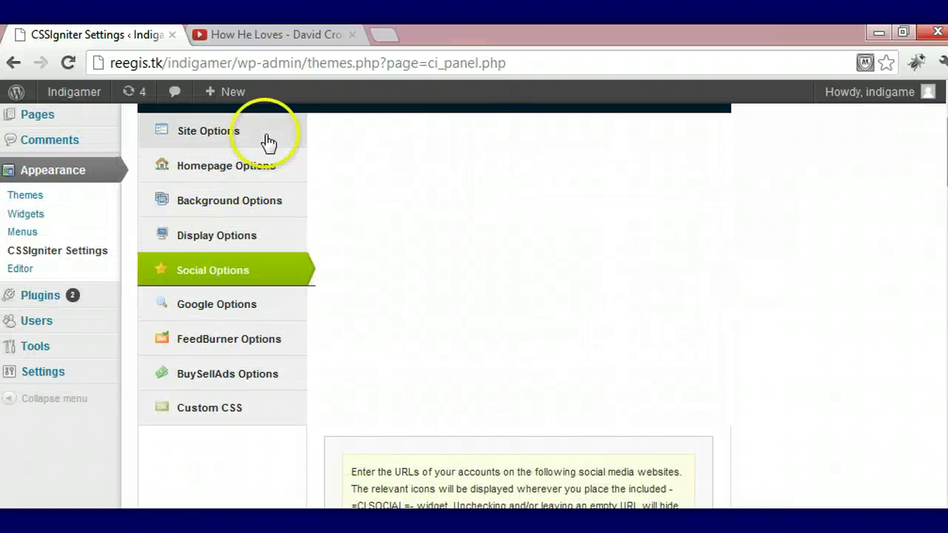
pyautogui.click(17, 216)
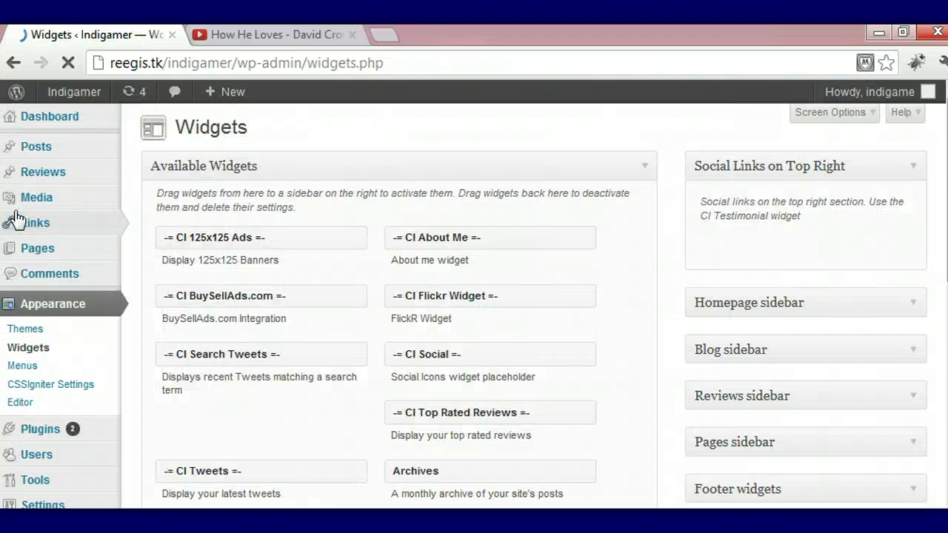
# Step: Add a Calendar widget titled 'Another Calendar' below Reviews Calendar in the Homepage sidebar
pyautogui.click(914, 269)
pyautogui.scroll(-5, 473, 303)
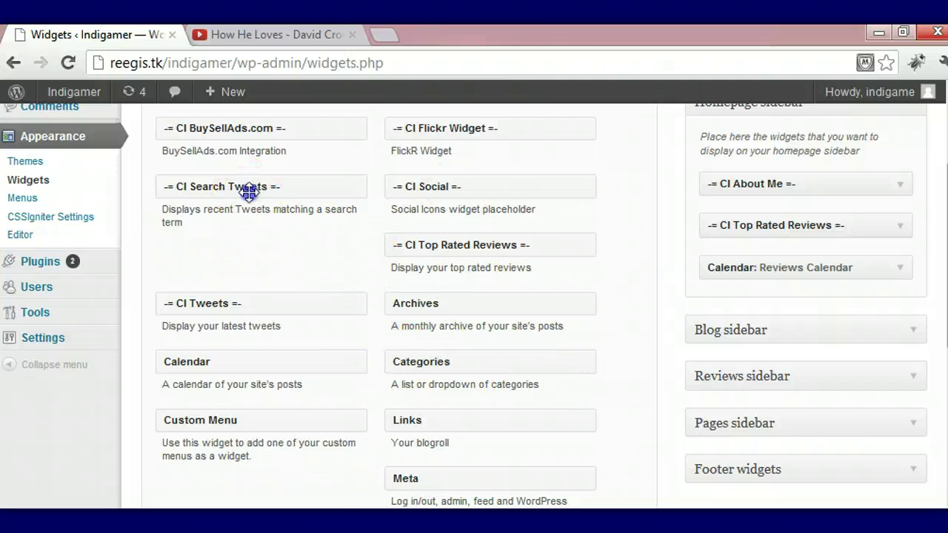
pyautogui.moveTo(247, 188); pyautogui.dragTo(584, 206)
pyautogui.scroll(-1, 463, 304)
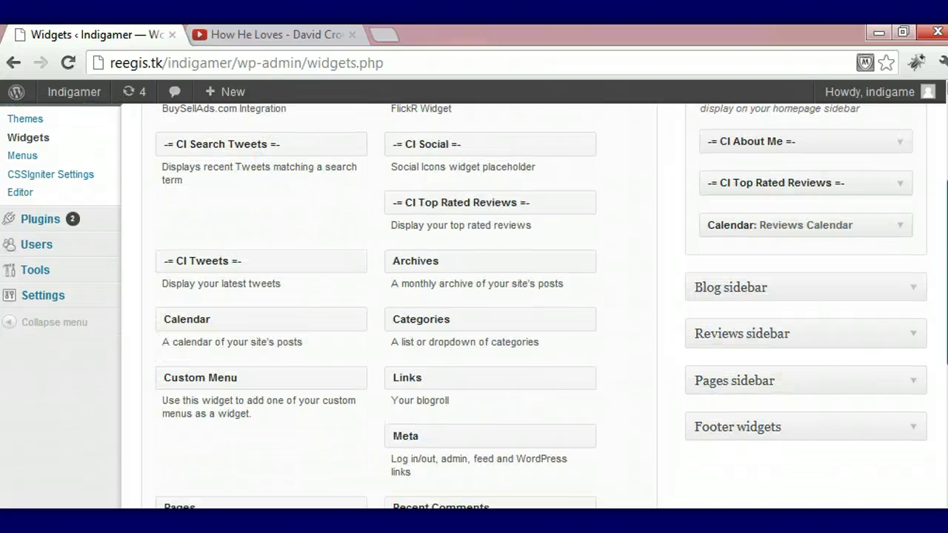
pyautogui.click(311, 324)
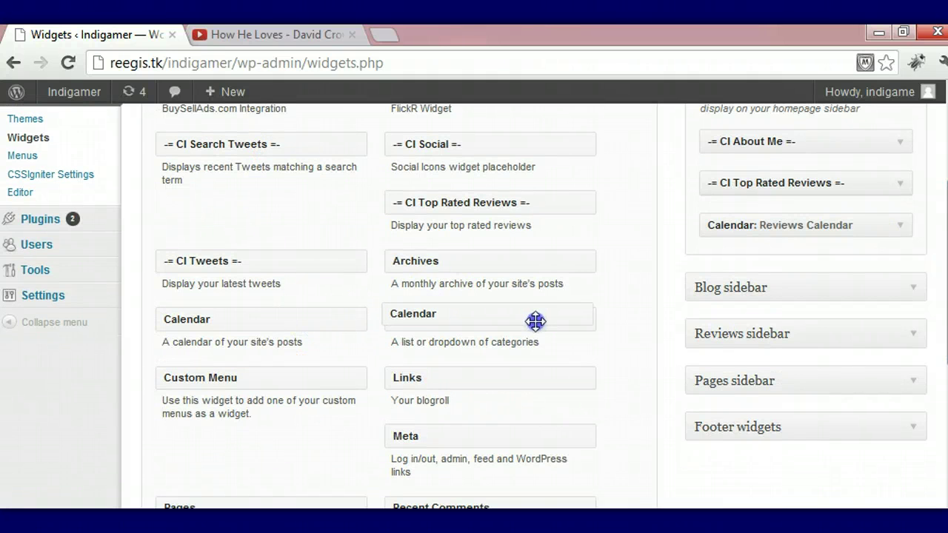
pyautogui.moveTo(553, 319); pyautogui.dragTo(846, 264)
pyautogui.click(811, 312)
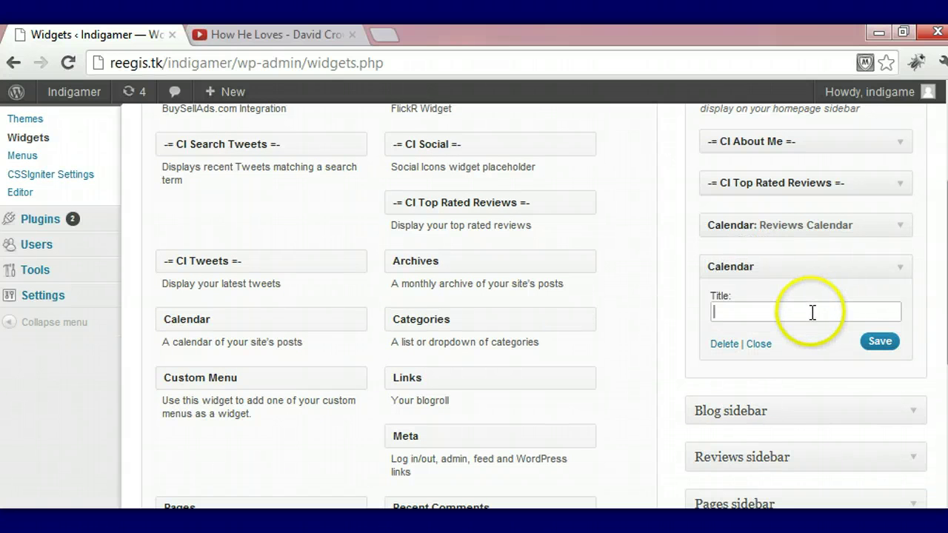
pyautogui.write('Anbo')
pyautogui.write('ther Calenda')
pyautogui.write('r')
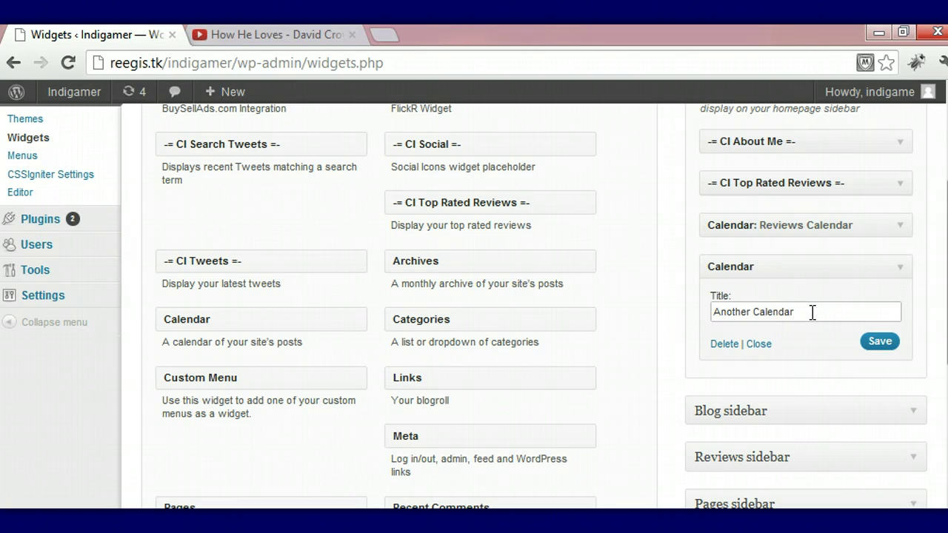
pyautogui.click(879, 340)
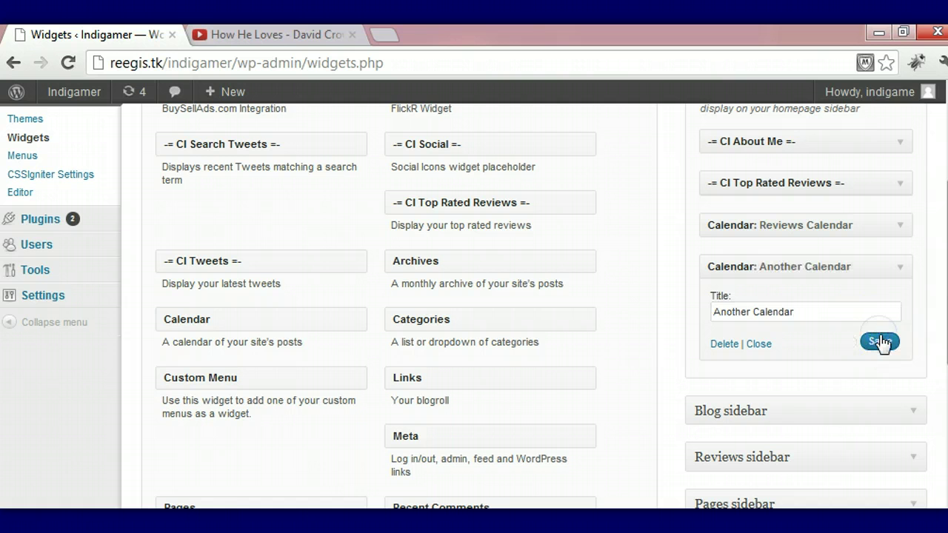
pyautogui.scroll(3, 941, 296)
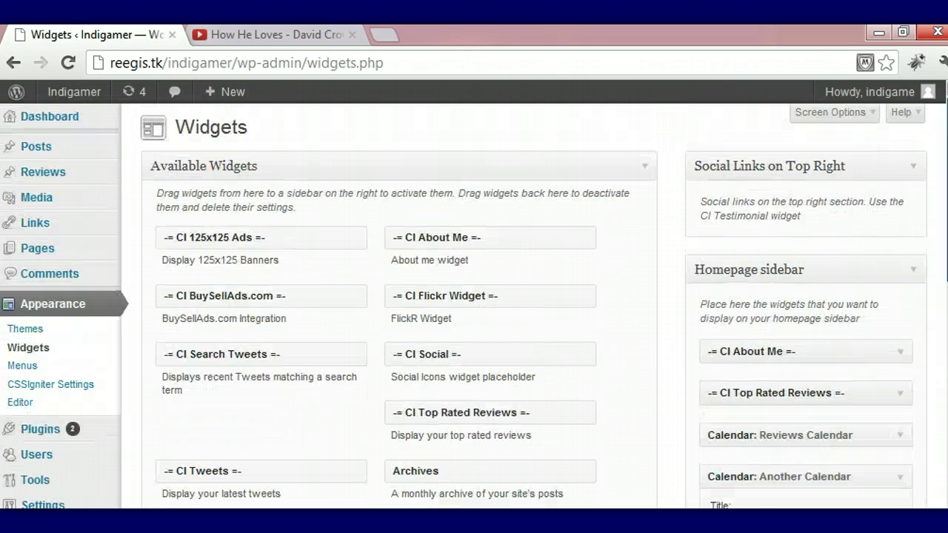
# Step: Visit the live site and scroll its front page to check the sidebar calendars
pyautogui.click(74, 90)
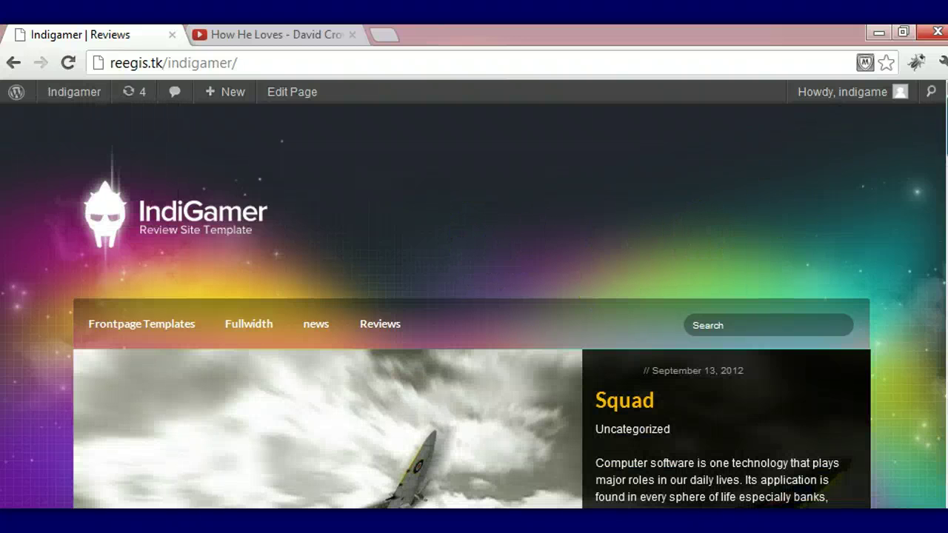
pyautogui.scroll(-4, 474, 306)
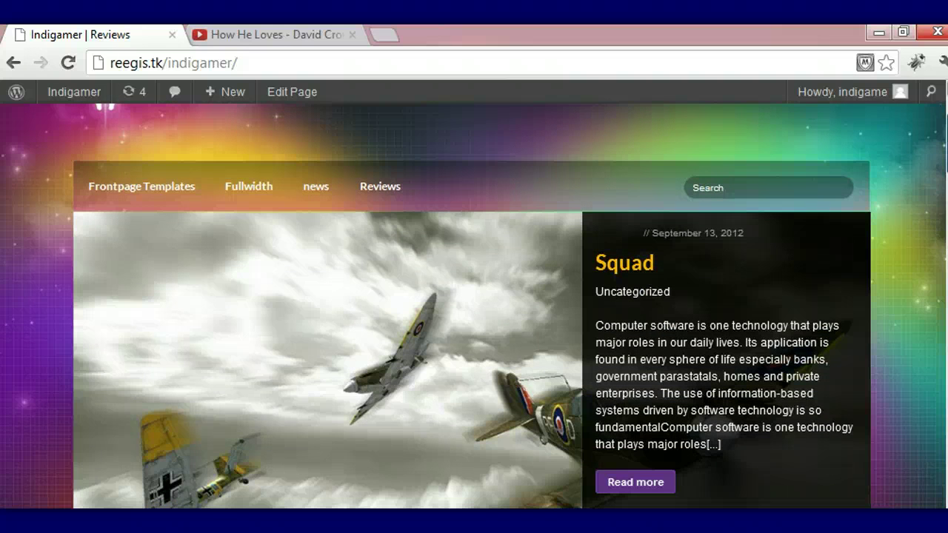
pyautogui.scroll(-15, 474, 306)
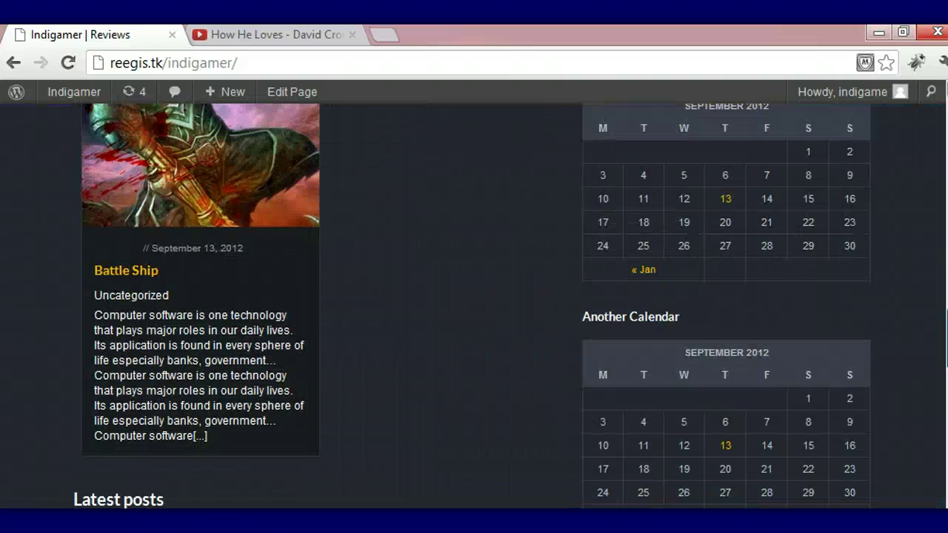
pyautogui.scroll(-10, 474, 306)
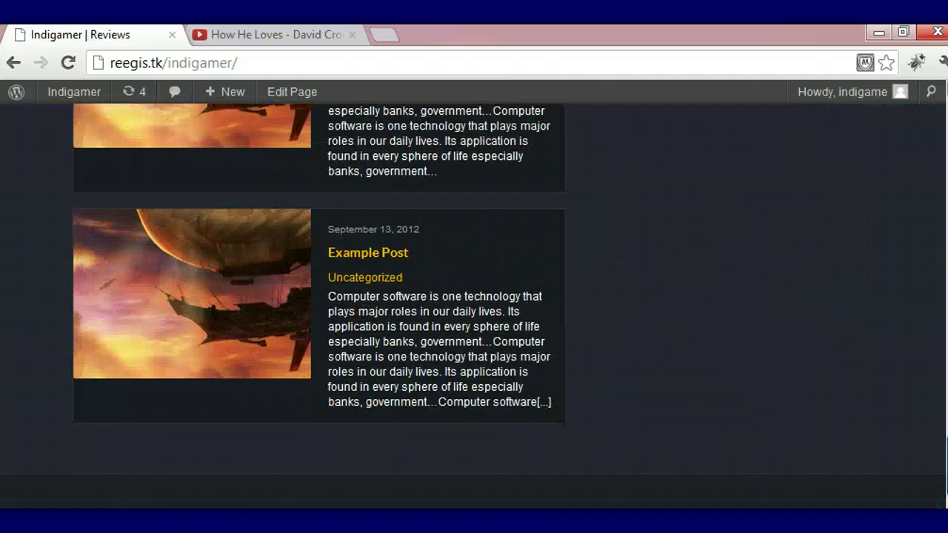
pyautogui.scroll(-5, 474, 306)
pyautogui.scroll(-2, 474, 305)
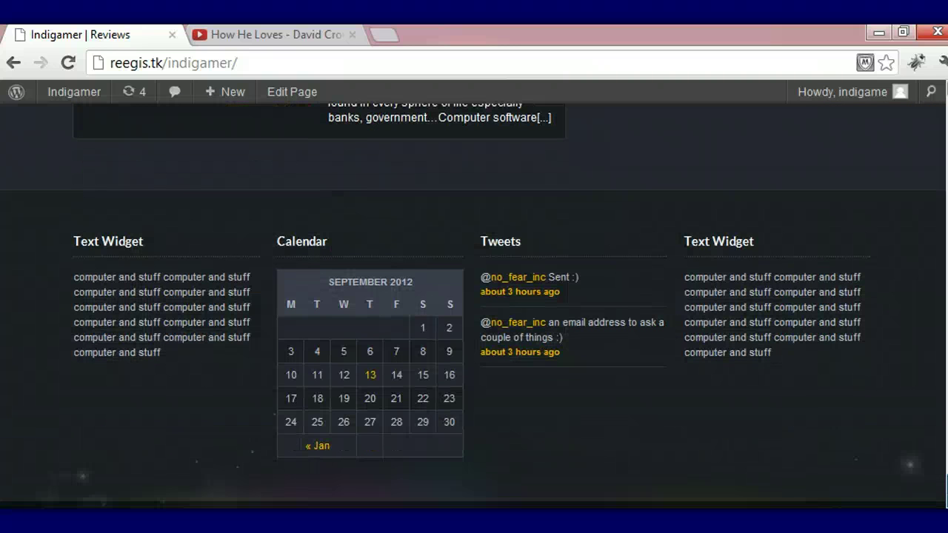
pyautogui.scroll(10, 474, 305)
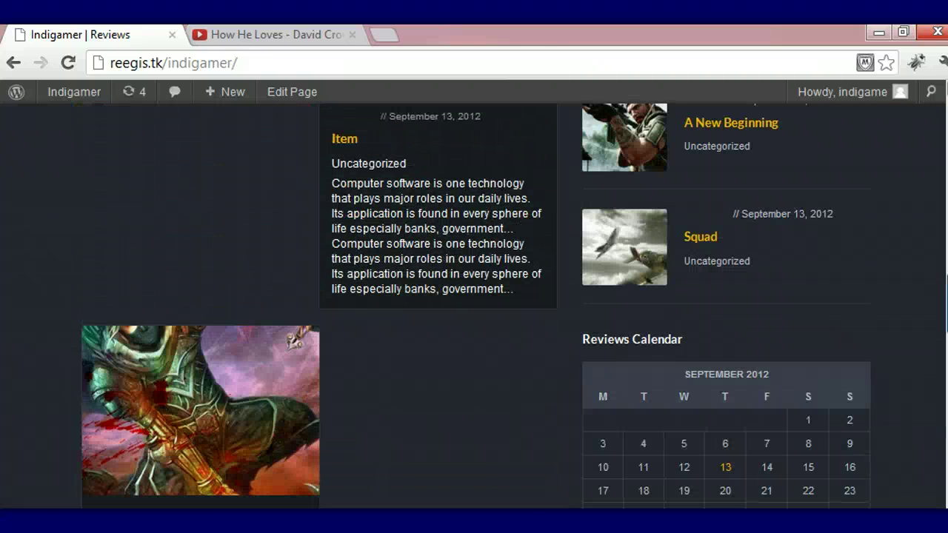
pyautogui.scroll(8, 474, 305)
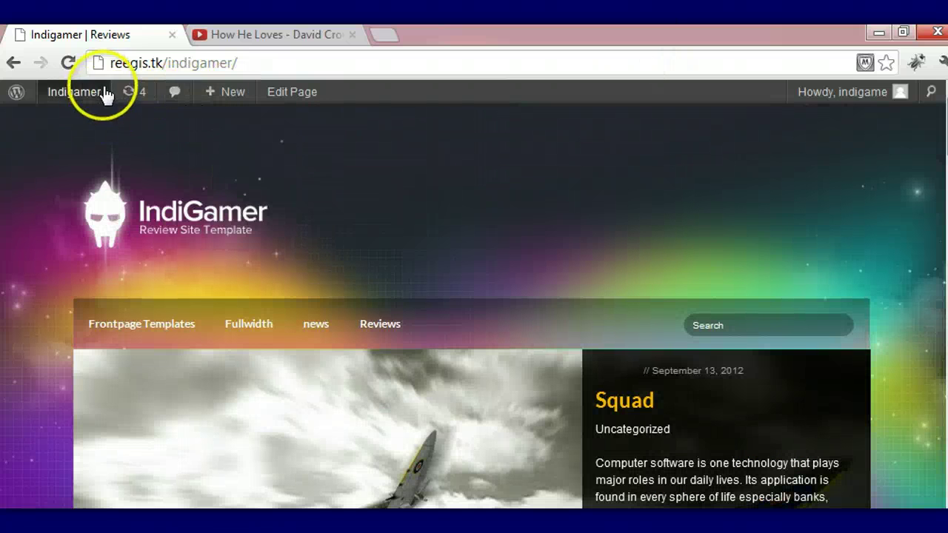
# Step: Start a new Review Item with comments and trackbacks/pingbacks disallowed, then begin choosing its featured image
pyautogui.moveTo(248, 94)
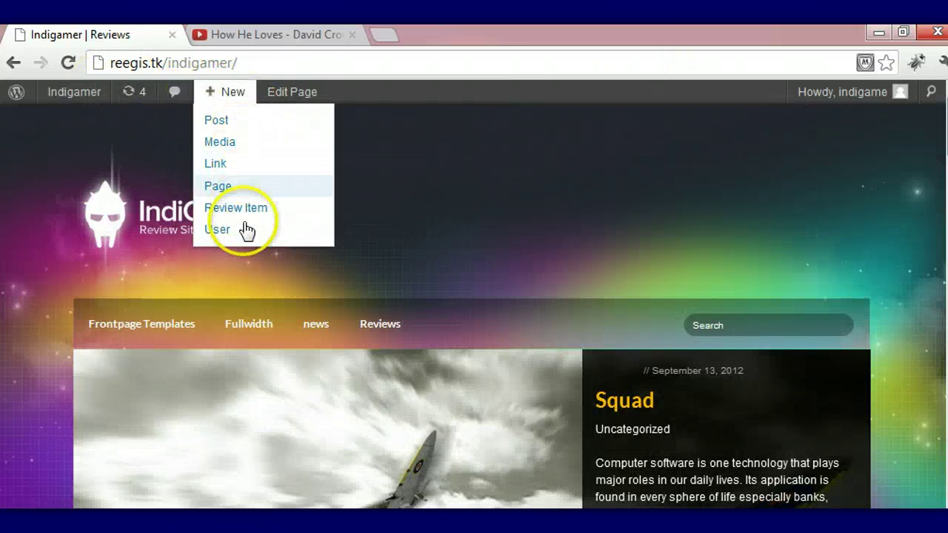
pyautogui.click(246, 221)
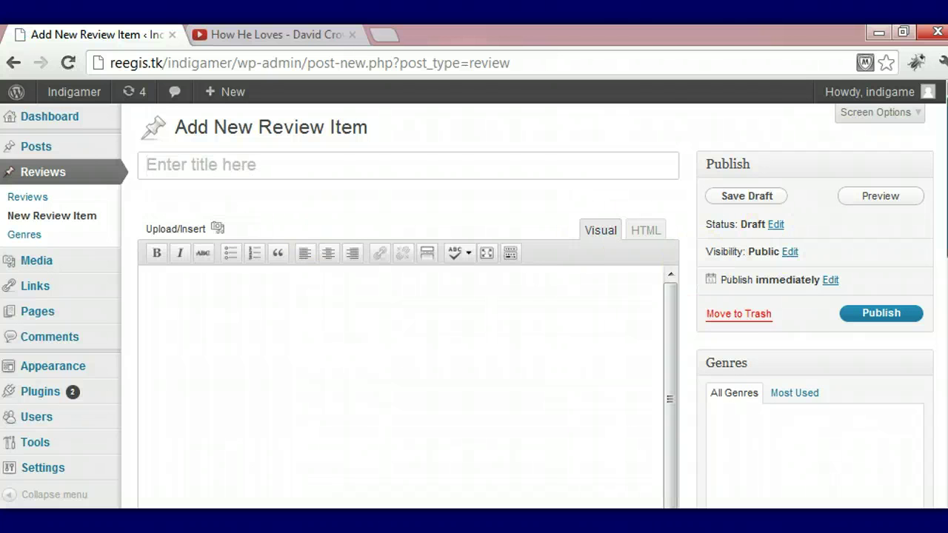
pyautogui.scroll(-5, 474, 296)
pyautogui.scroll(-1, 474, 296)
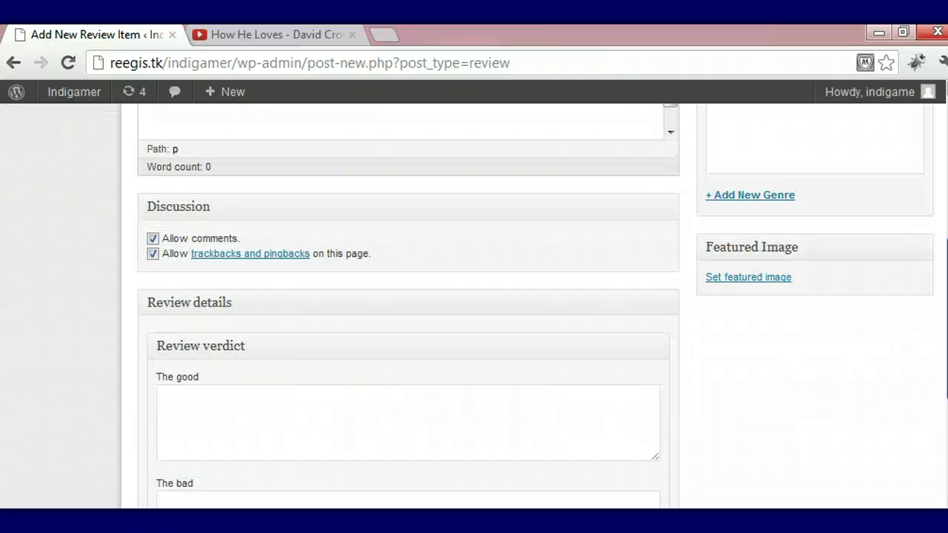
pyautogui.click(152, 253)
pyautogui.click(152, 239)
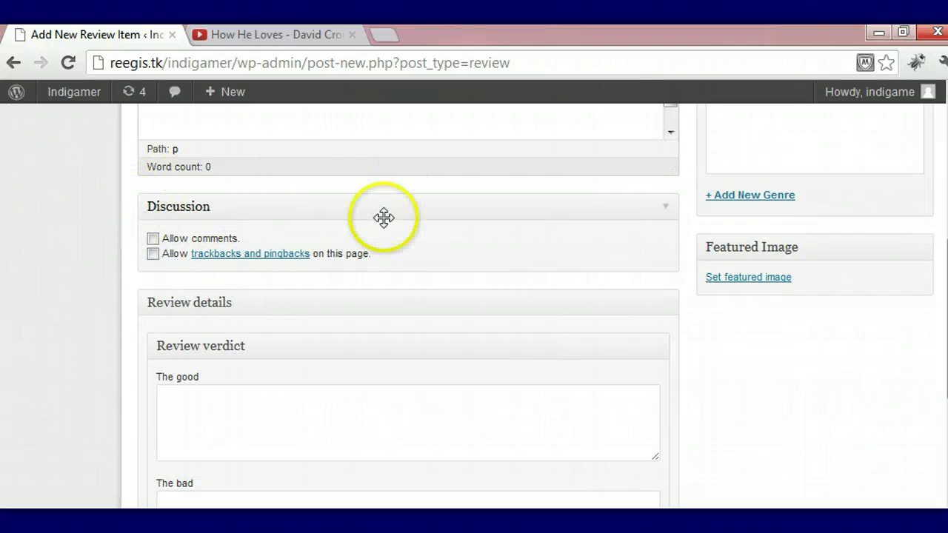
pyautogui.click(777, 276)
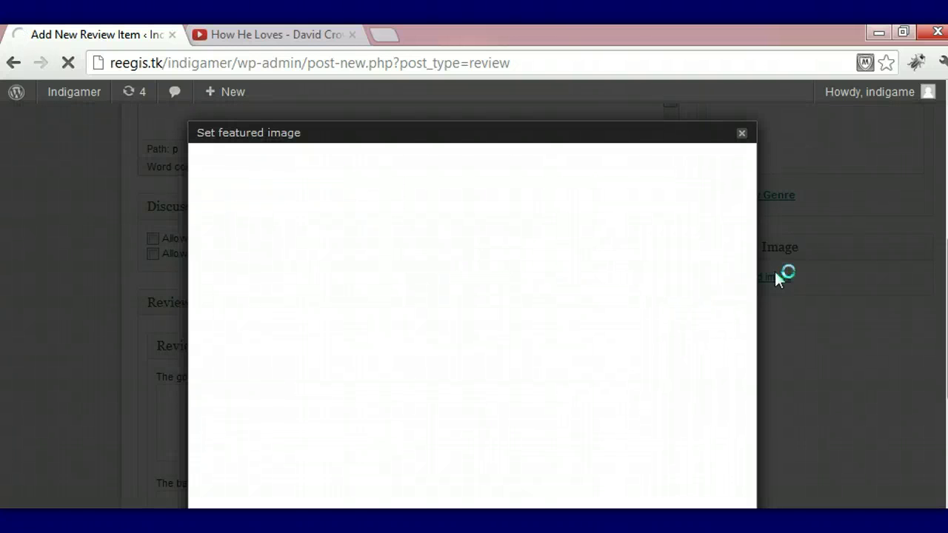
# Step: Upload found-something-420x300.jpg from the computer and use it as the review's featured image
pyautogui.click(471, 329)
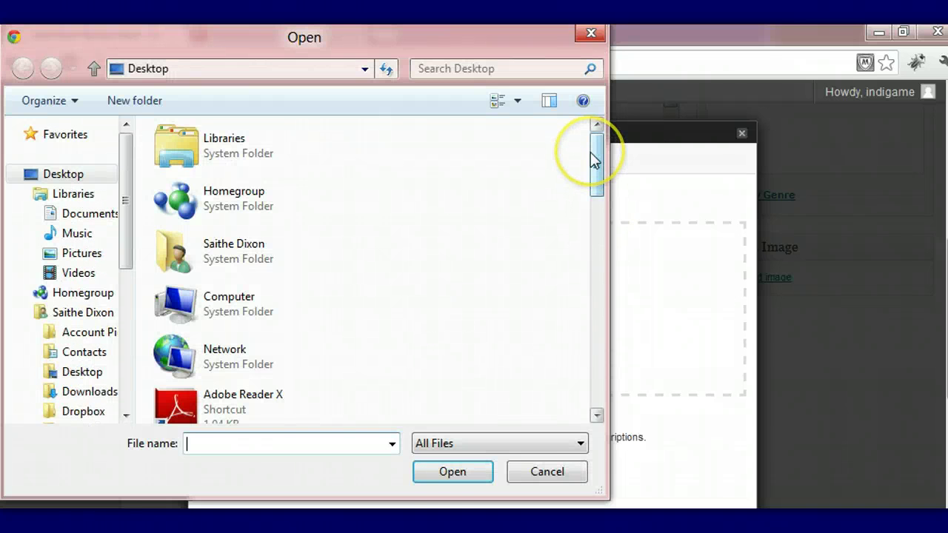
pyautogui.moveTo(593, 159); pyautogui.dragTo(595, 311)
pyautogui.click(178, 232)
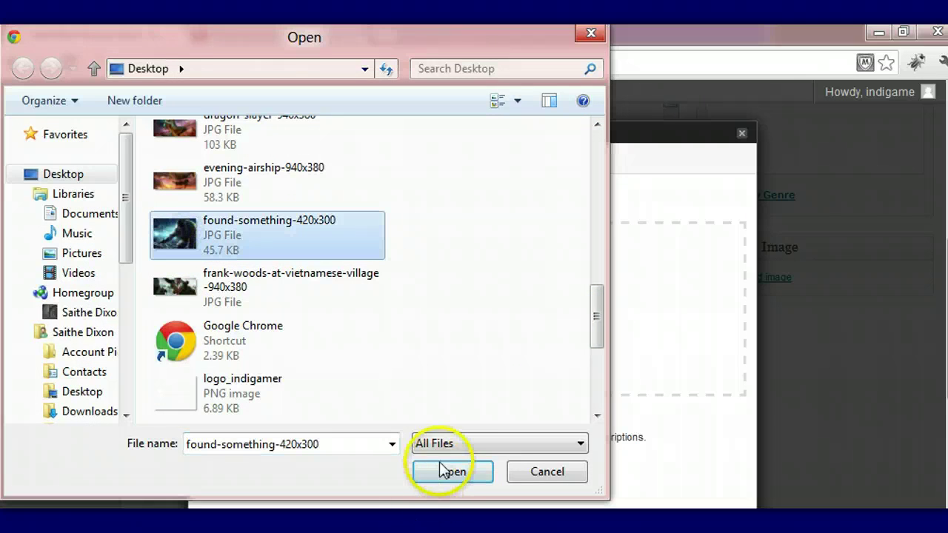
pyautogui.click(442, 474)
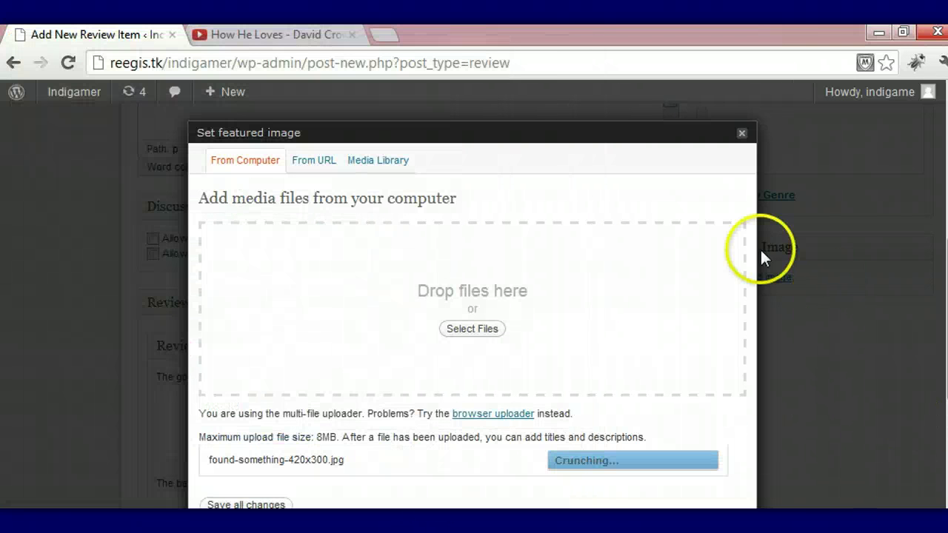
pyautogui.click(748, 216)
pyautogui.moveTo(748, 216); pyautogui.dragTo(742, 508)
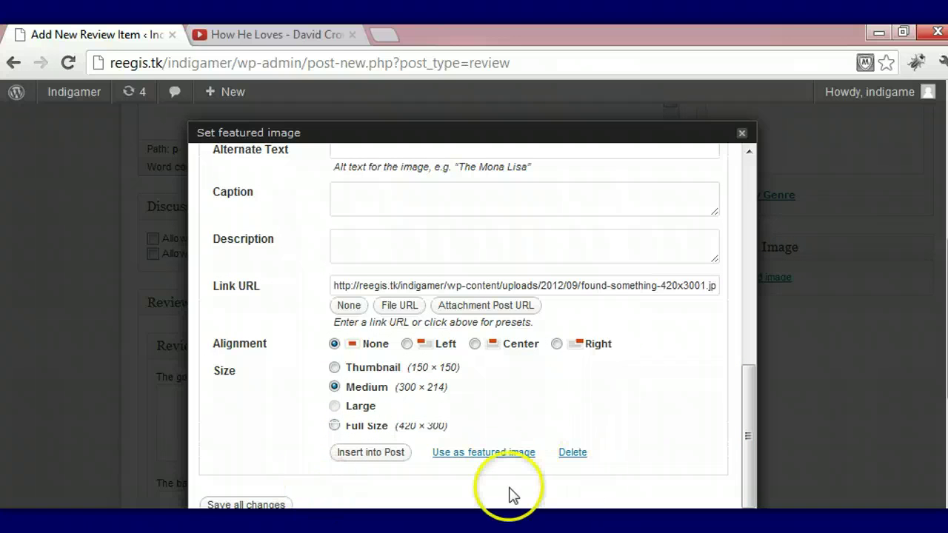
pyautogui.click(476, 453)
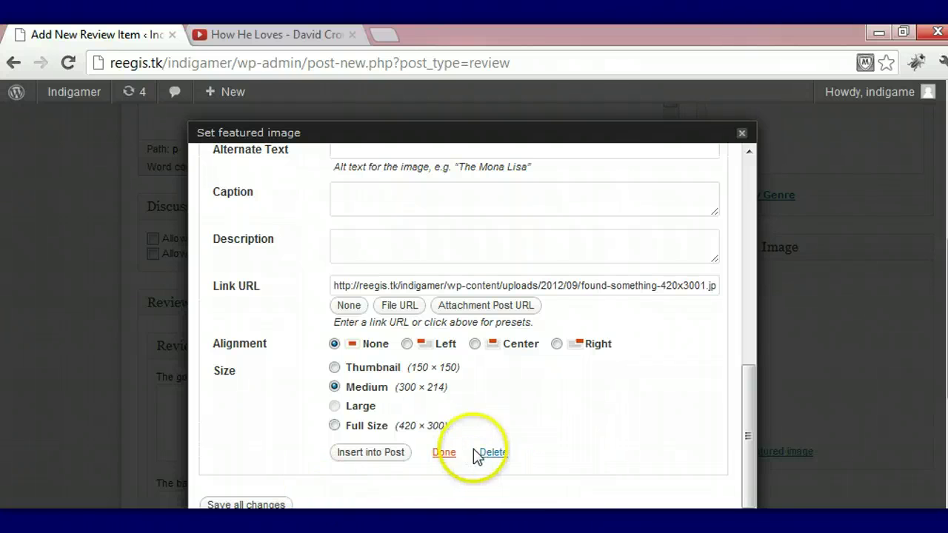
# Step: Close the featured image window and title the review 'Another Review'
pyautogui.click(741, 132)
pyautogui.scroll(3, 741, 132)
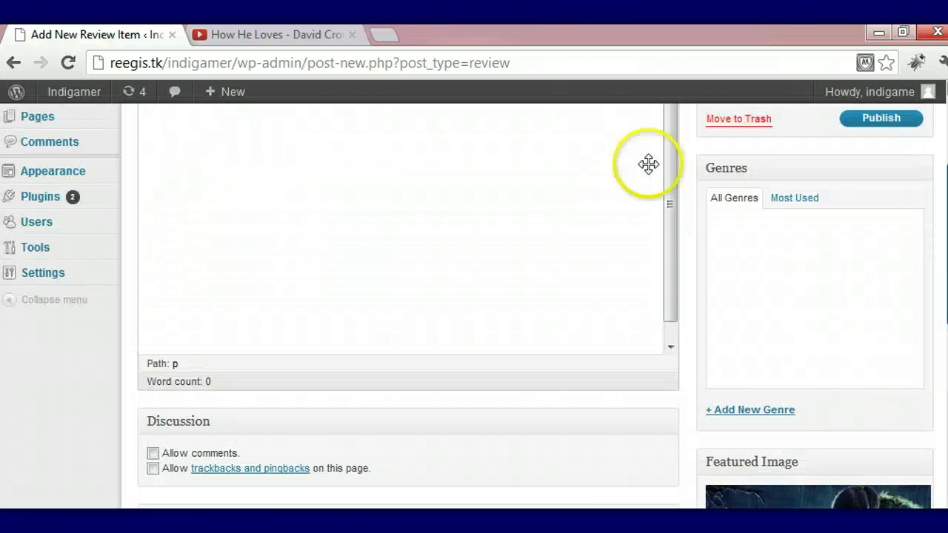
pyautogui.scroll(3, 560, 163)
pyautogui.click(523, 166)
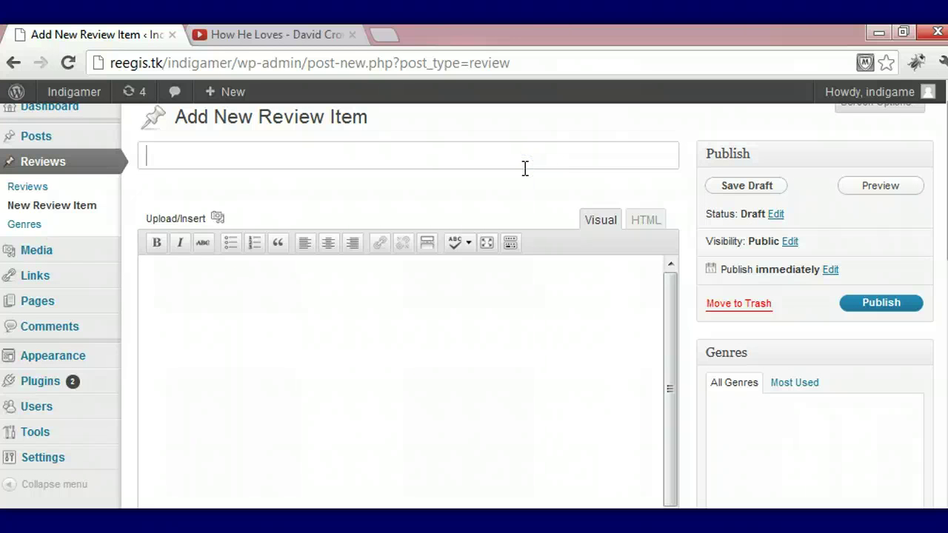
pyautogui.write('AAnother')
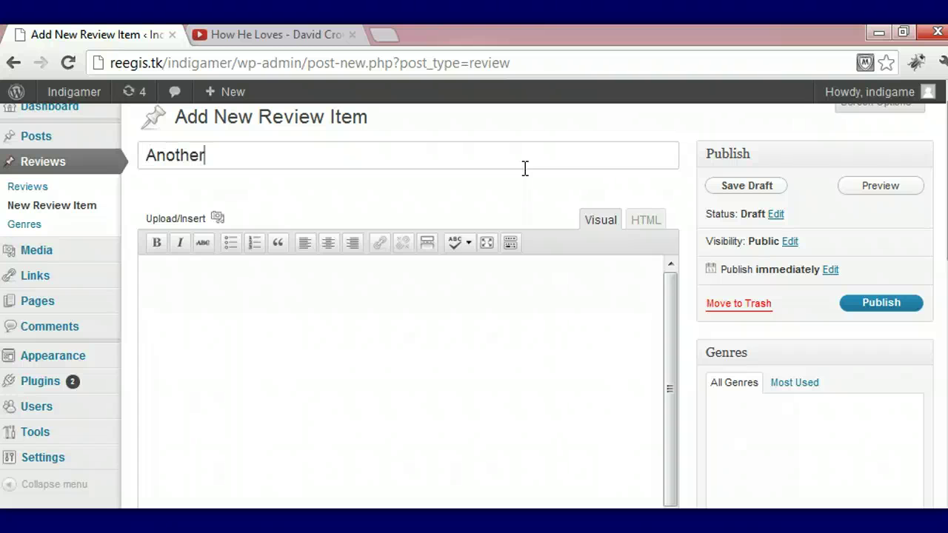
pyautogui.write(' Review')
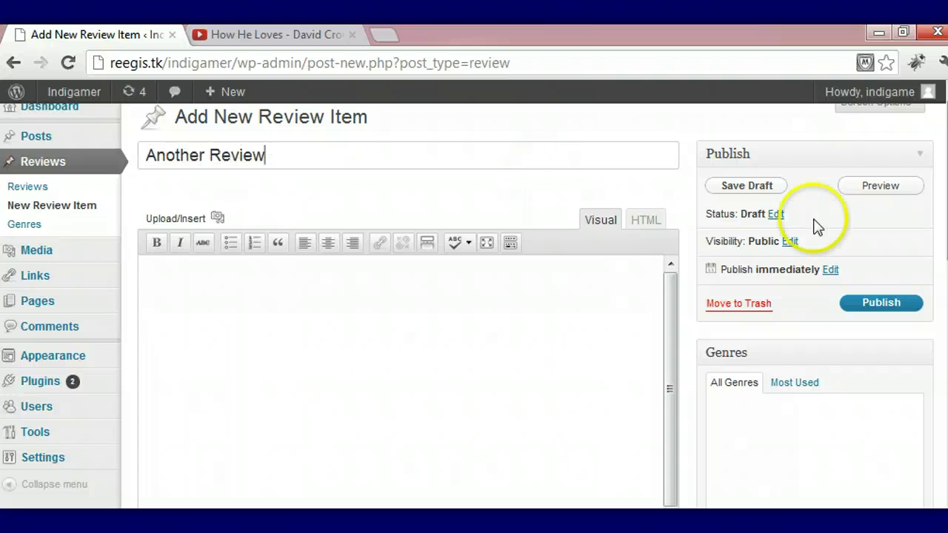
# Step: Paste the repeated 'computer and stuff' sample text as the body and publish the review
pyautogui.scroll(-3, 548, 247)
pyautogui.click(548, 247)
pyautogui.write('computer and stuff computer and stuff computer and stuff computer and stuff computer and stuff computer and stuff computer and stuff computer and stuff computer and stuff computer and stuff computer and stuff')
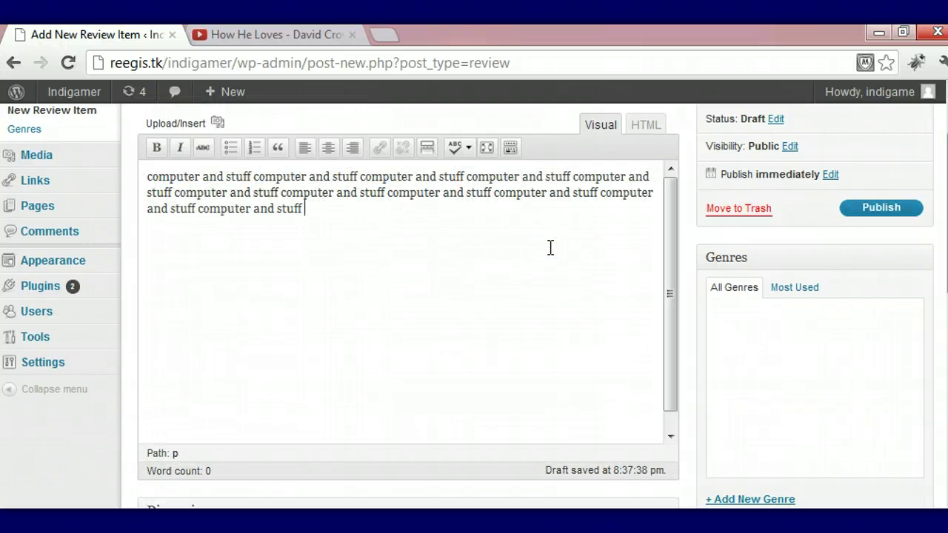
pyautogui.click(869, 211)
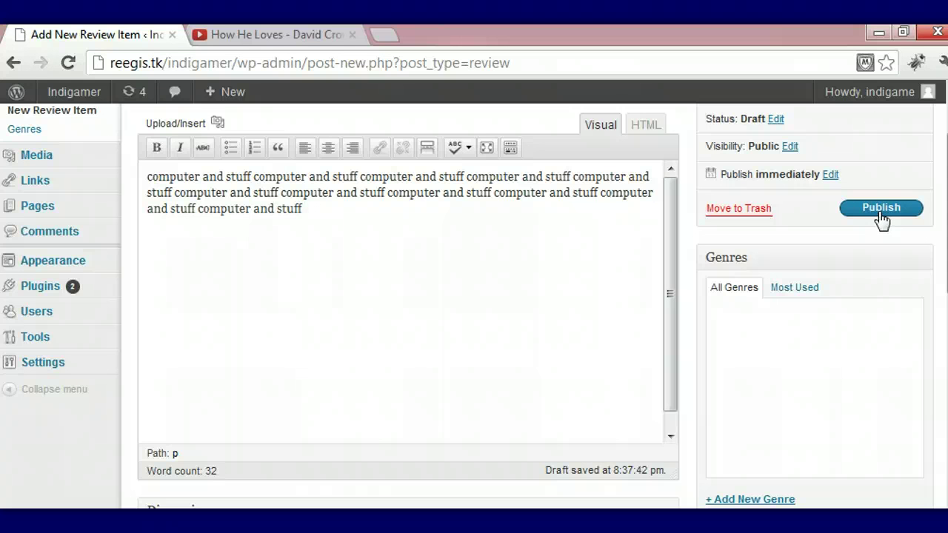
pyautogui.click(881, 212)
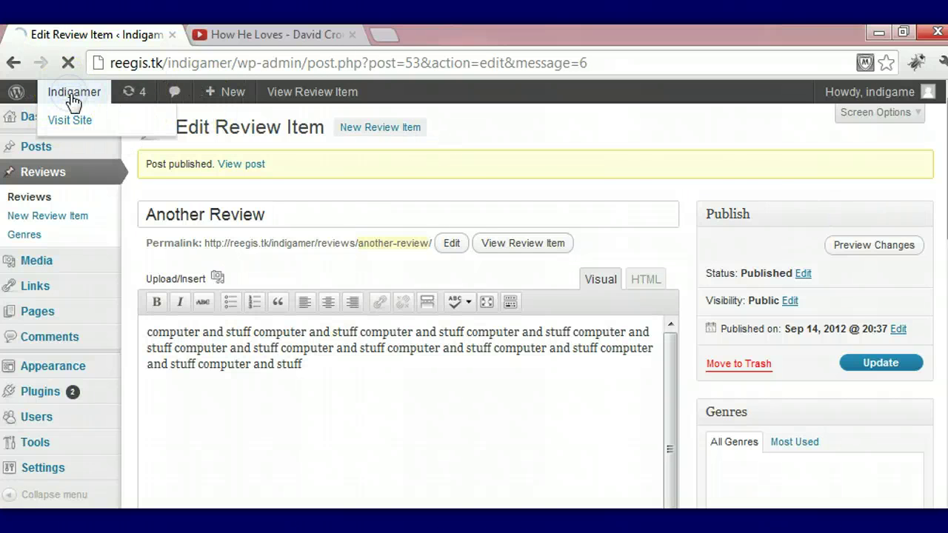
# Step: Visit the public IndiGamer site and scroll through the slideshow and review listing
pyautogui.click(72, 100)
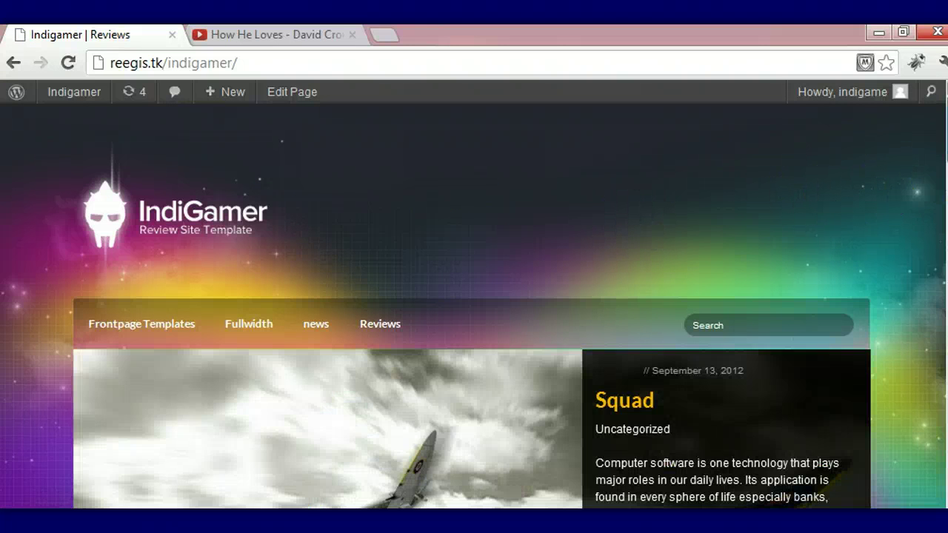
pyautogui.scroll(-2, 474, 306)
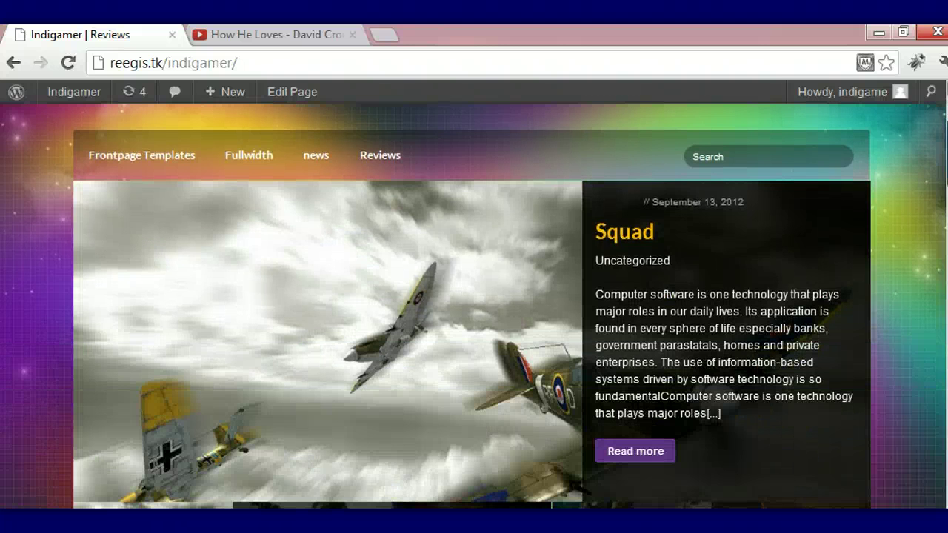
pyautogui.scroll(-5, 474, 305)
pyautogui.scroll(-2, 474, 306)
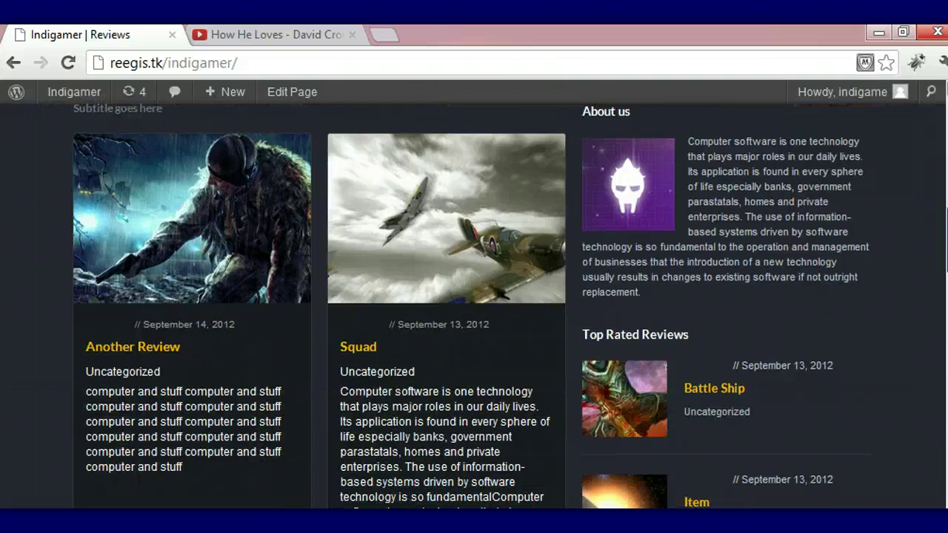
pyautogui.scroll(9, 474, 306)
pyautogui.scroll(-4, 474, 306)
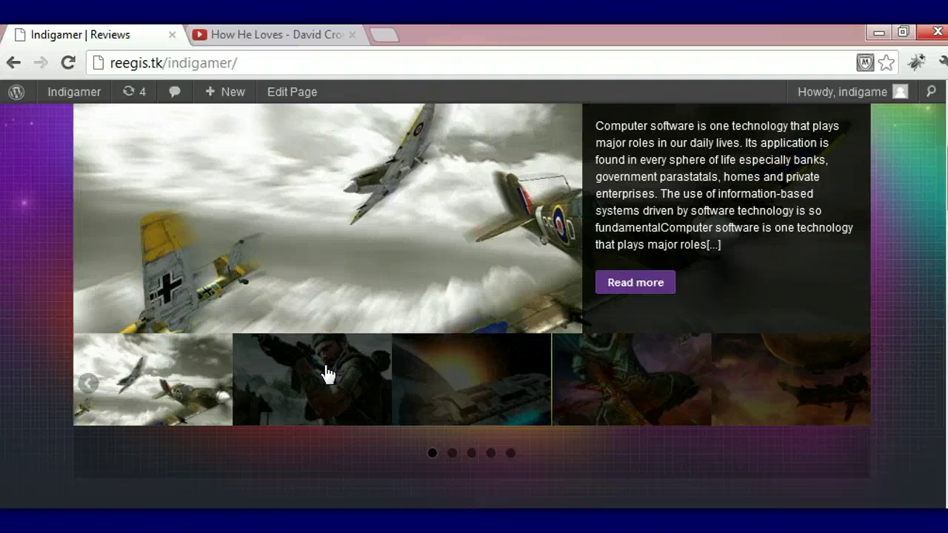
# Step: Show the slideshow's second slide, then scroll down to the calendar widgets in the footer
pyautogui.click(328, 374)
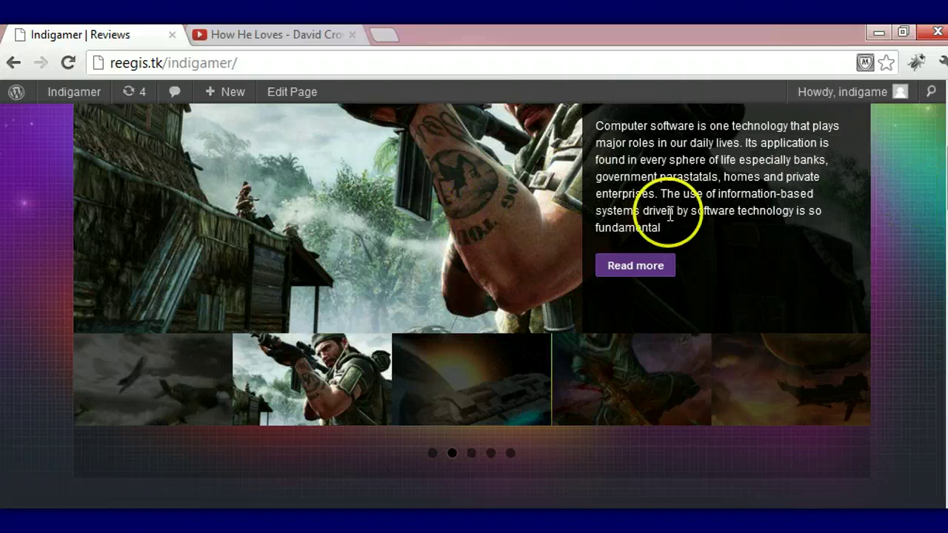
pyautogui.scroll(3, 474, 305)
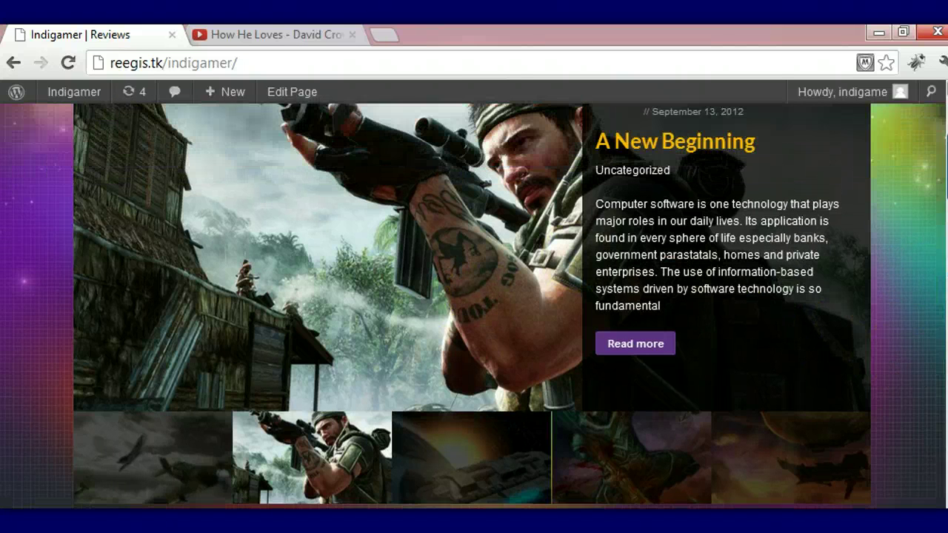
pyautogui.scroll(-10, 474, 305)
pyautogui.scroll(-6, 474, 305)
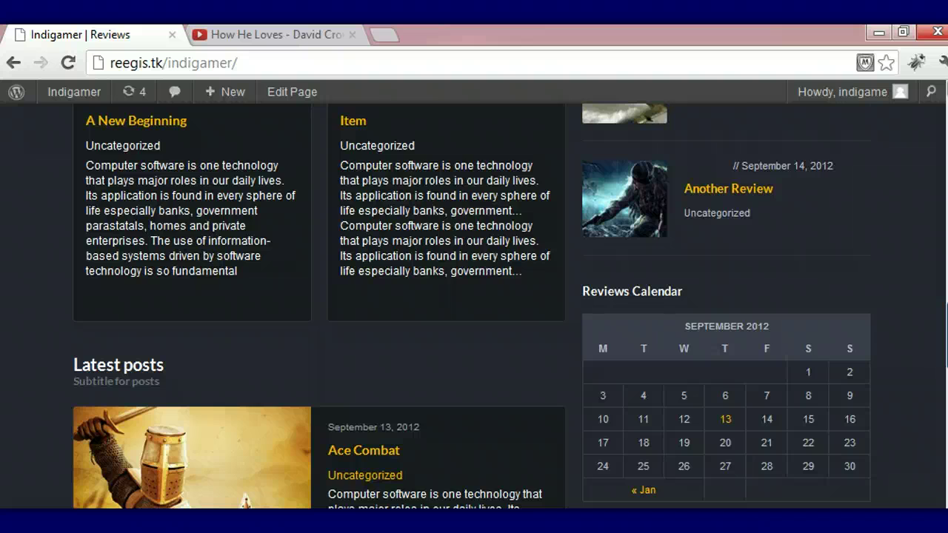
pyautogui.scroll(-10, 421, 480)
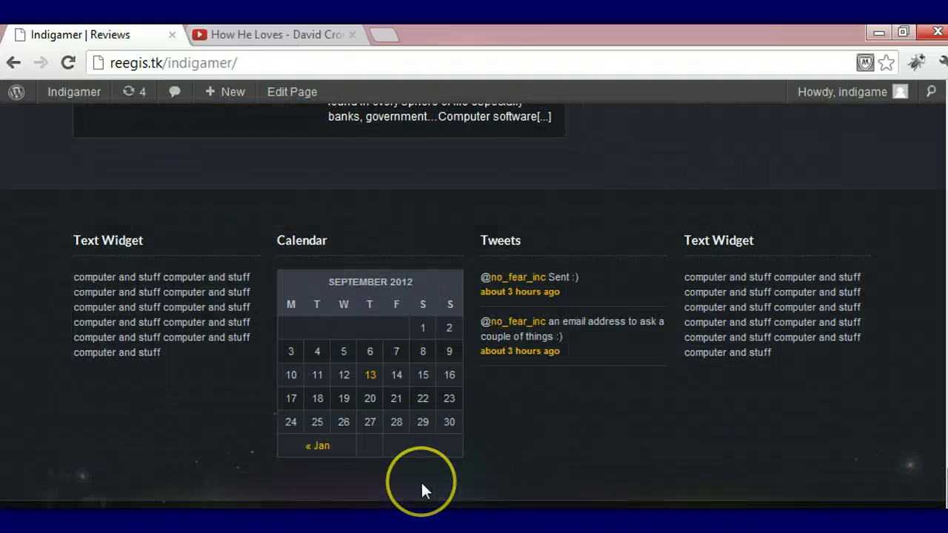